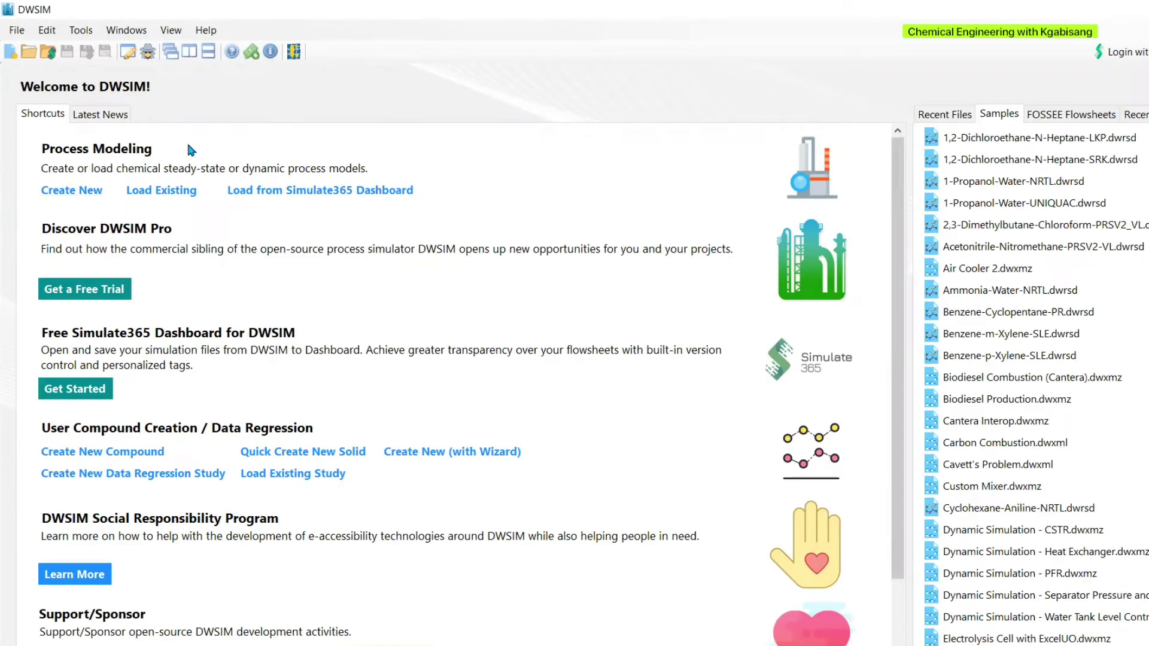
Start a new simulation and add 2-methyl-1-butene and Methanol as compounds.
left_click(72, 190)
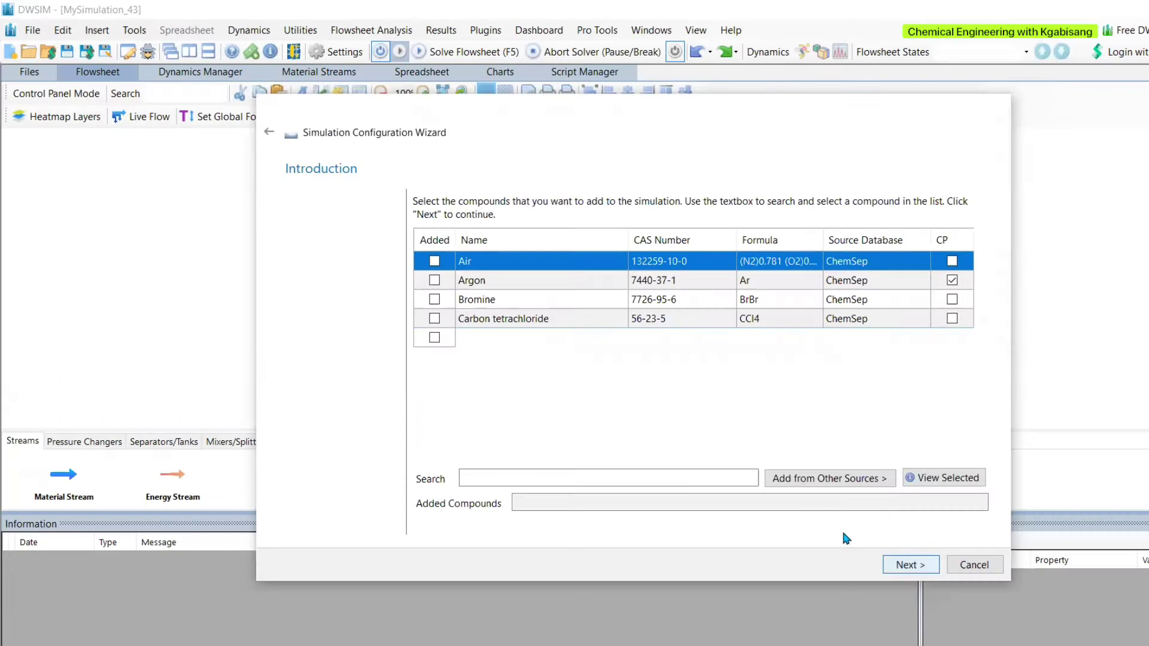
left_click(516, 478)
type("2-methyl-1-butanol")
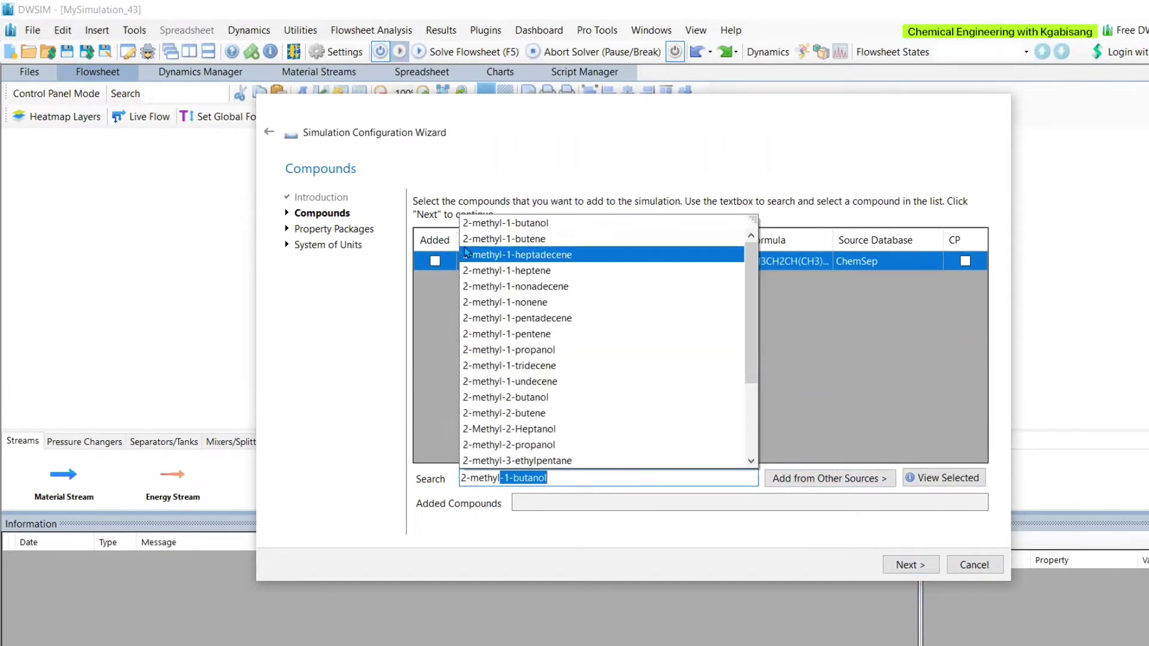
left_click(505, 239)
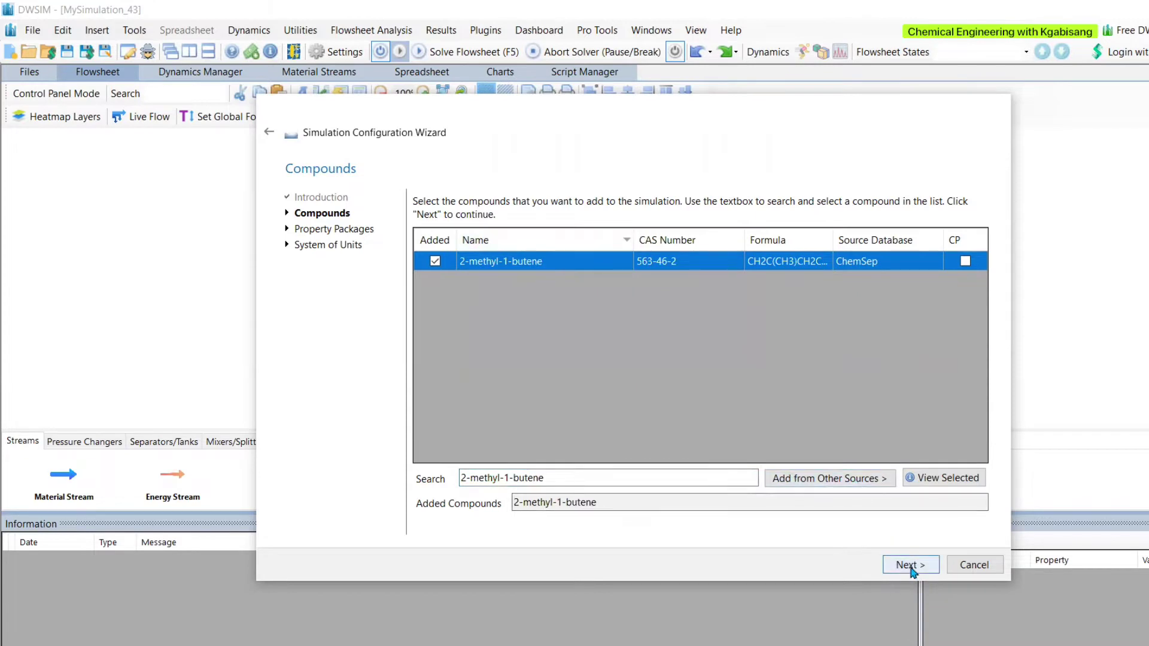
left_click_drag(572, 475, 438, 470)
type("mercury")
key("BackSpace")
key("BackSpace")
key("BackSpace")
key("BackSpace")
key("BackSpace")
type("thanol")
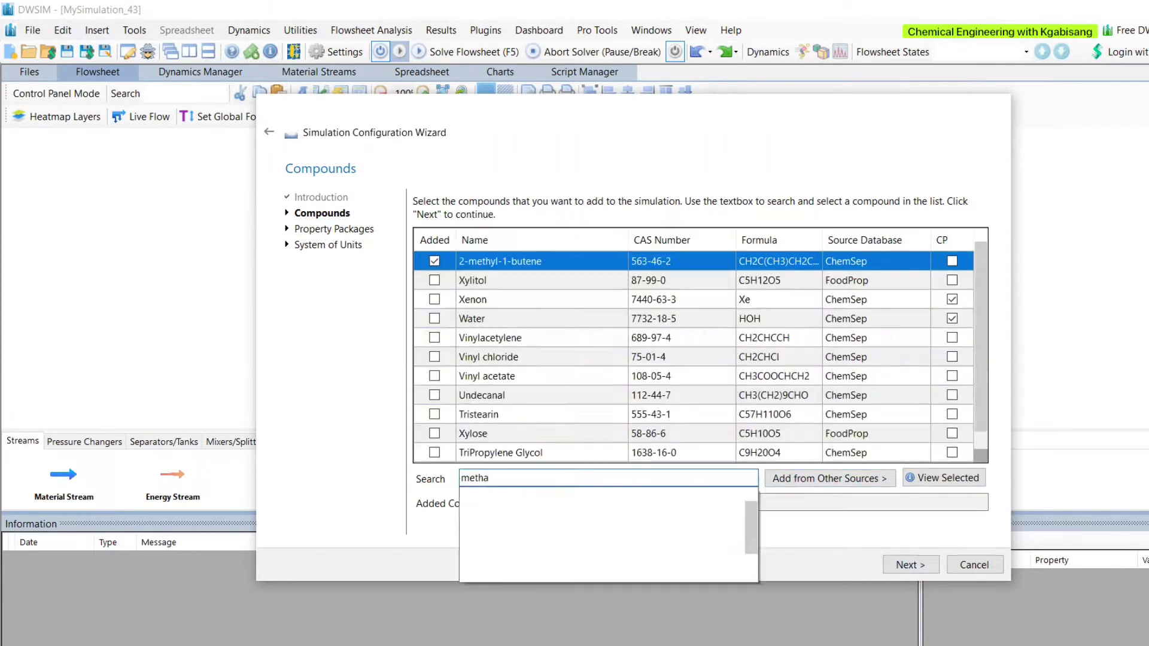
left_click(436, 282)
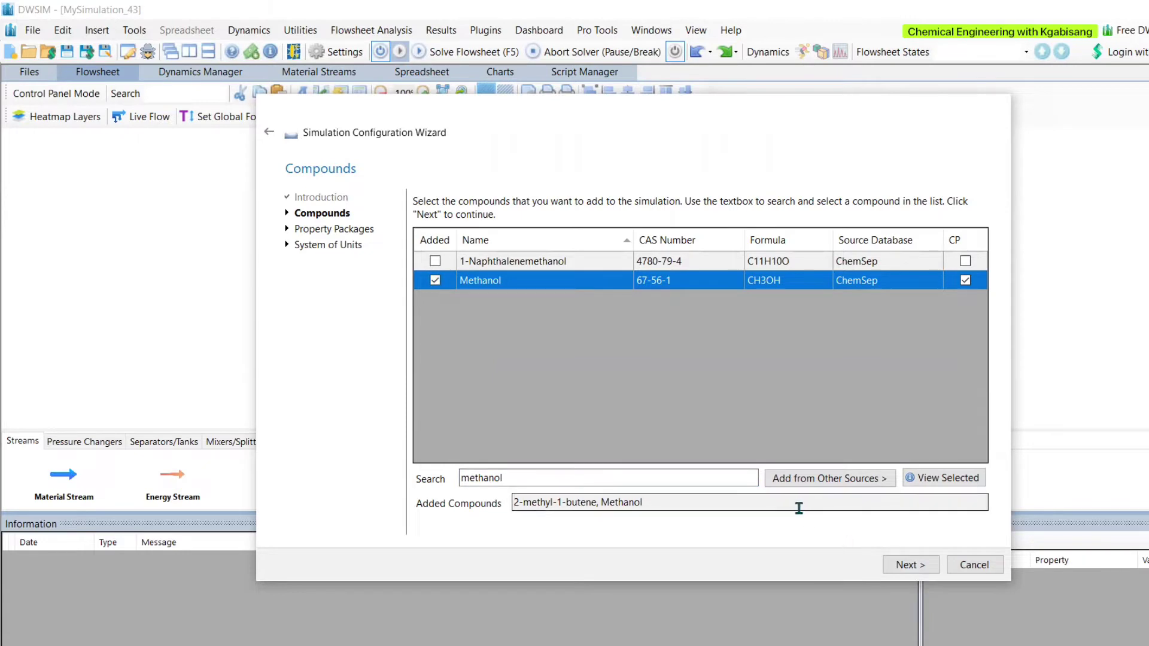
Add the UNIFAC-LL property package, choose Kgabi 1 units, and finish the wizard.
left_click(893, 567)
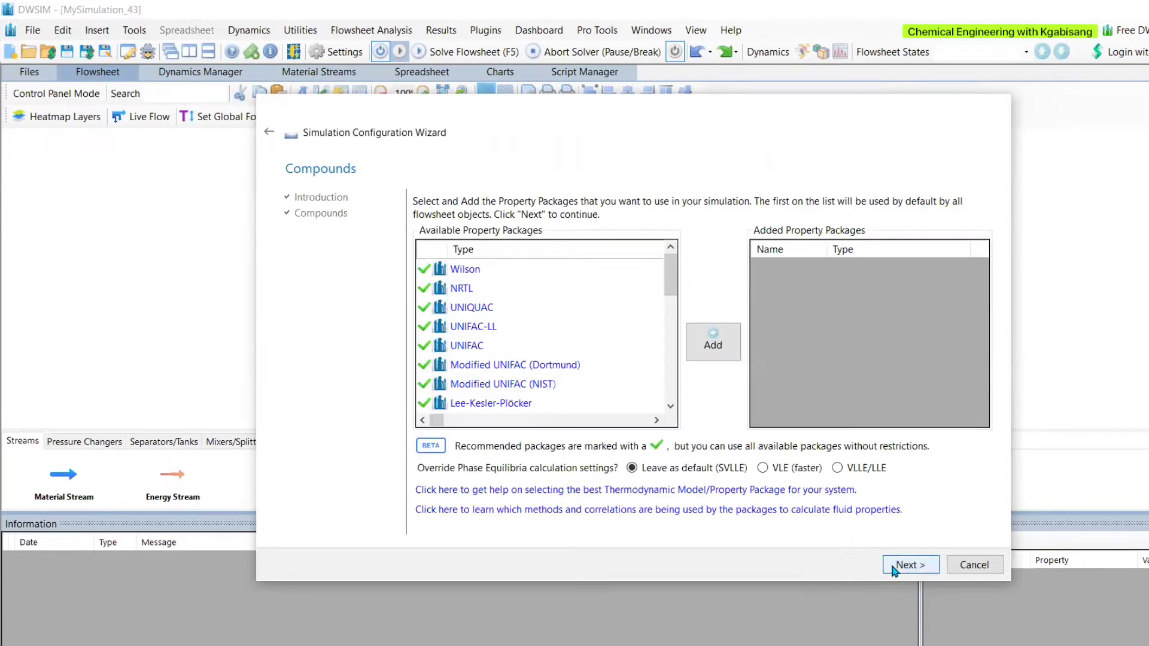
left_click(482, 328)
left_click(713, 342)
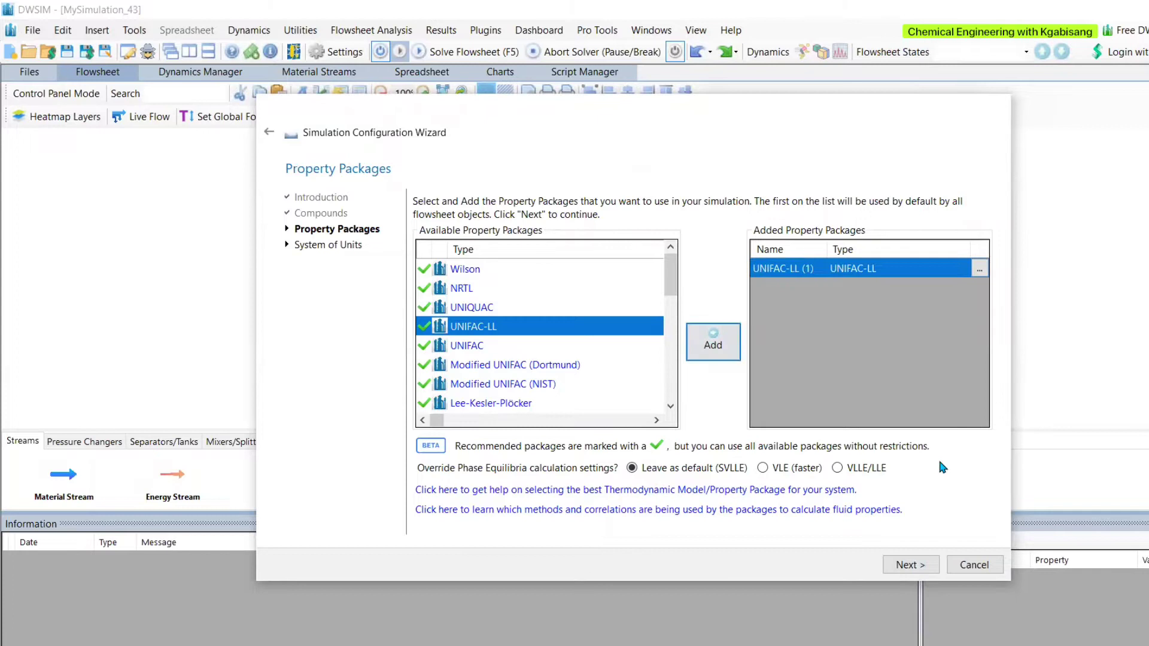
left_click(763, 467)
left_click(910, 565)
left_click(678, 246)
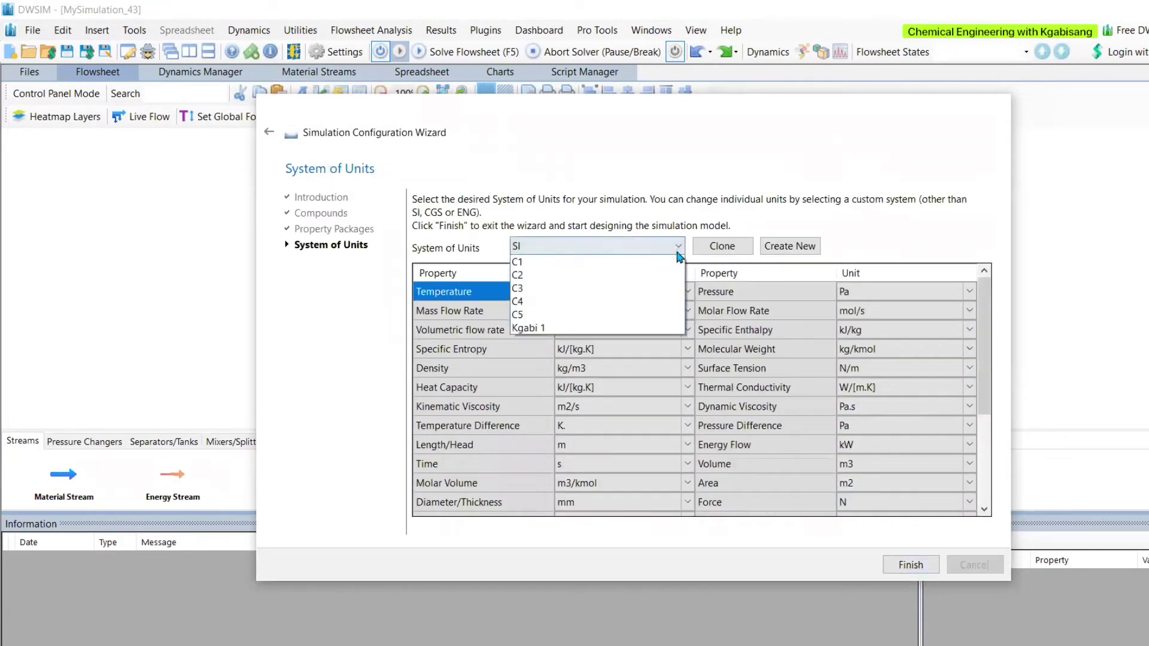
left_click(539, 368)
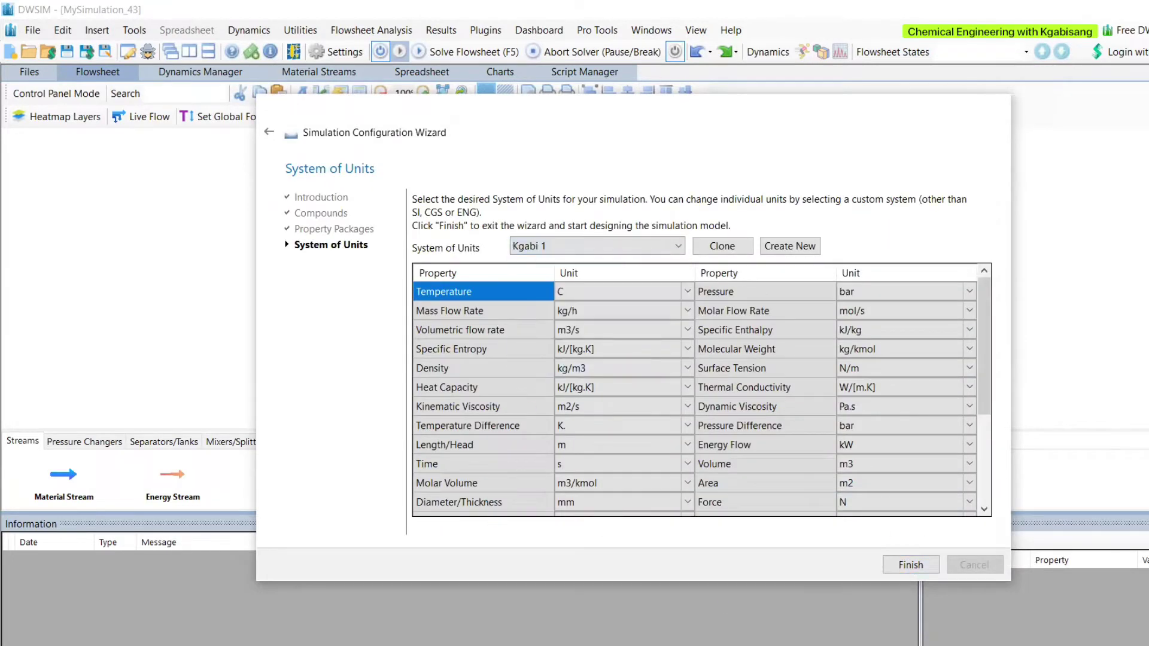
left_click(924, 566)
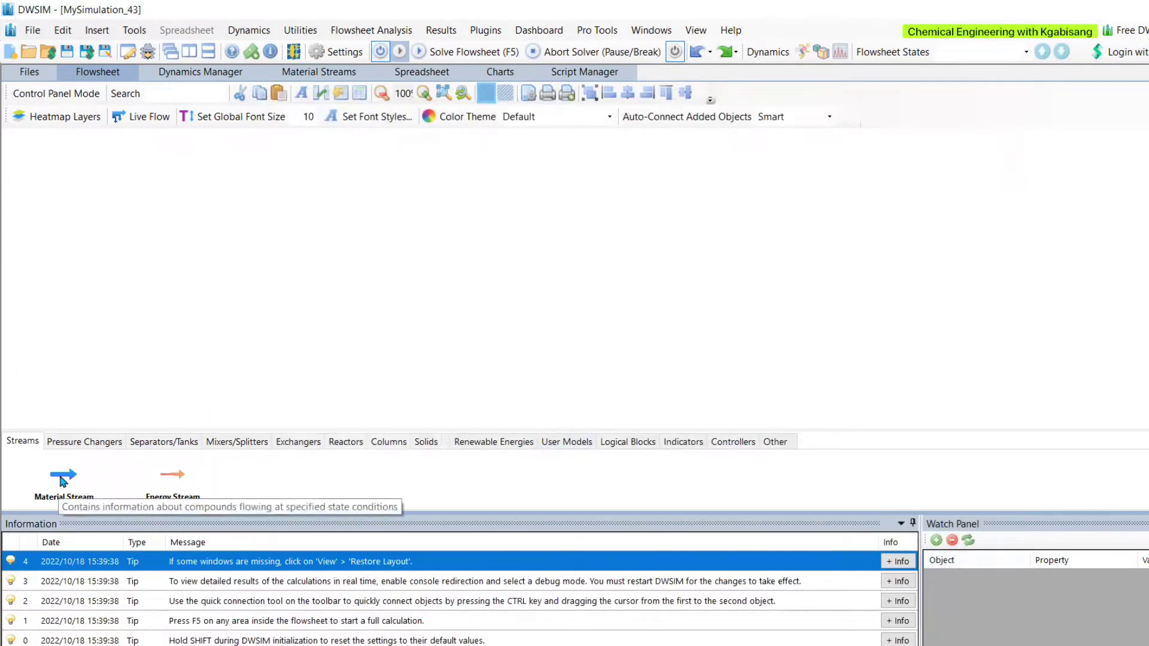
Place a new material stream on the flowsheet and rename it as the feed.
left_click_drag(62, 482, 277, 189)
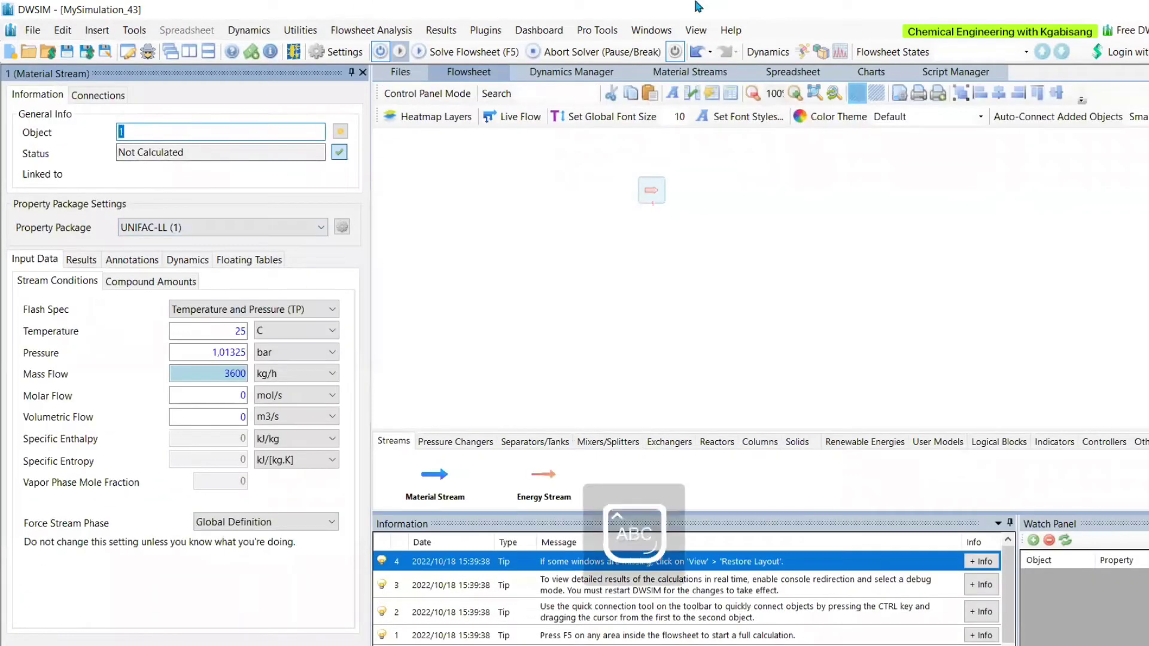
type("Feed")
key("Return")
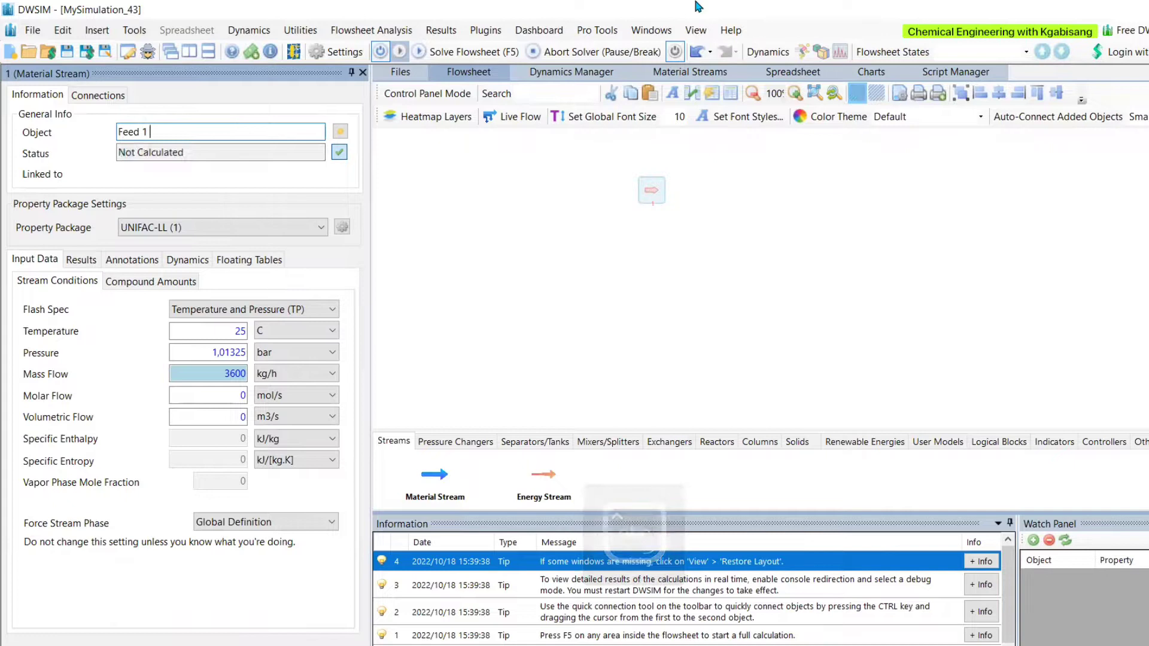
Enter the feed's temperature and a 2 bar pressure, then check its compound amounts.
double_click(241, 331)
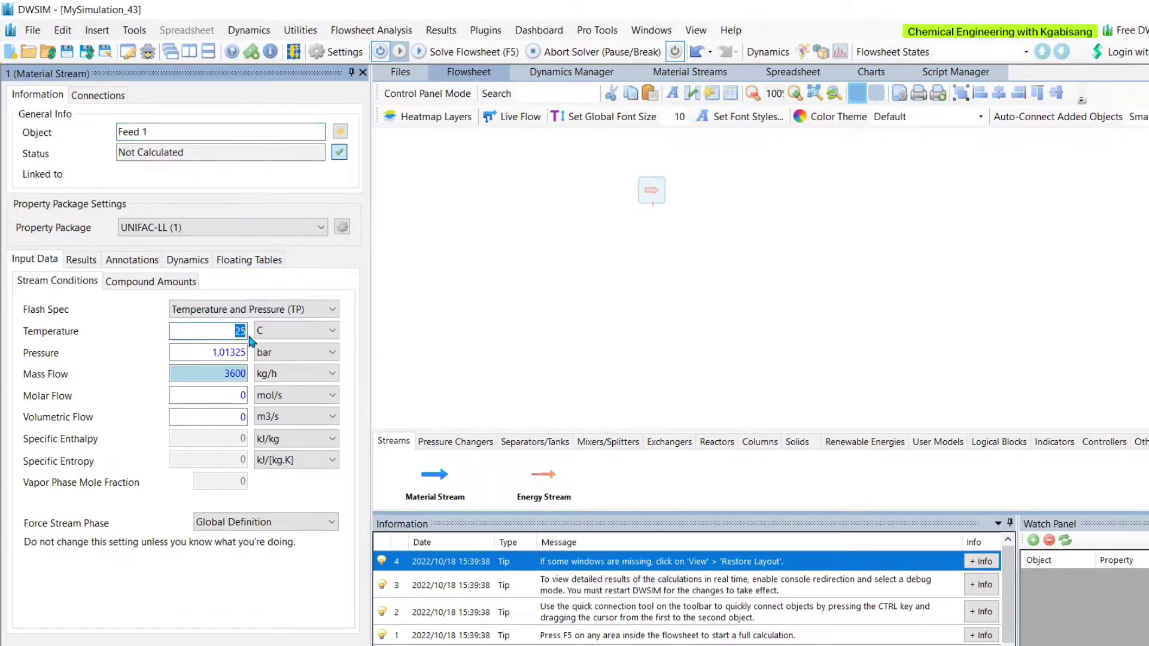
type("50")
double_click(218, 353)
type("2")
key("Tab")
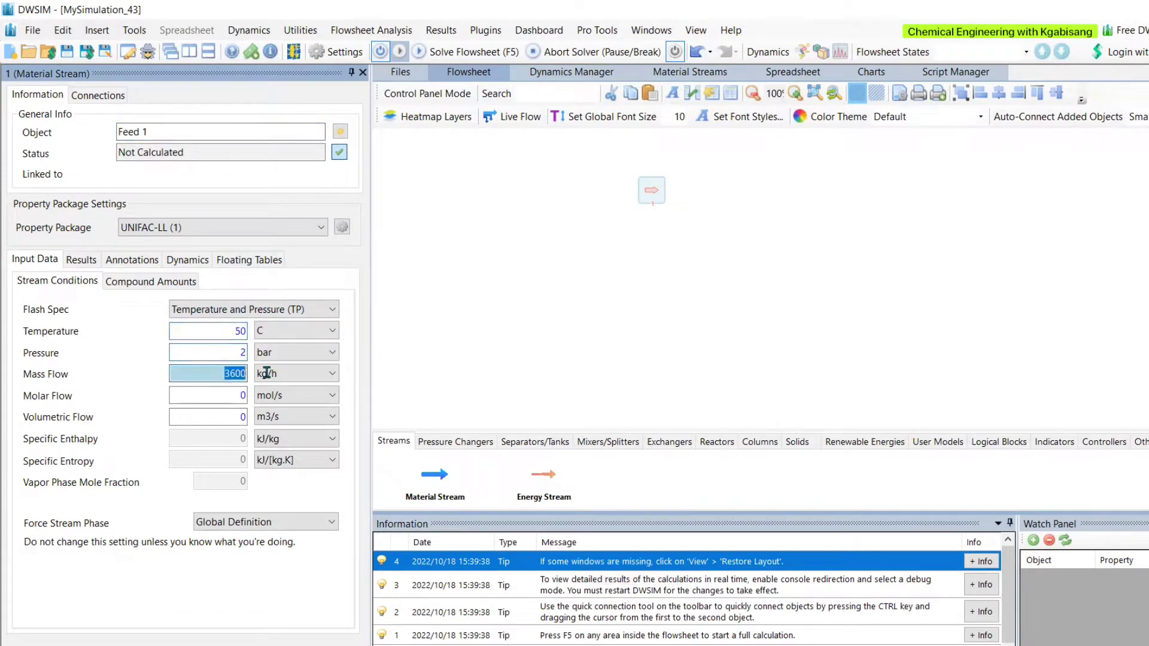
left_click(148, 281)
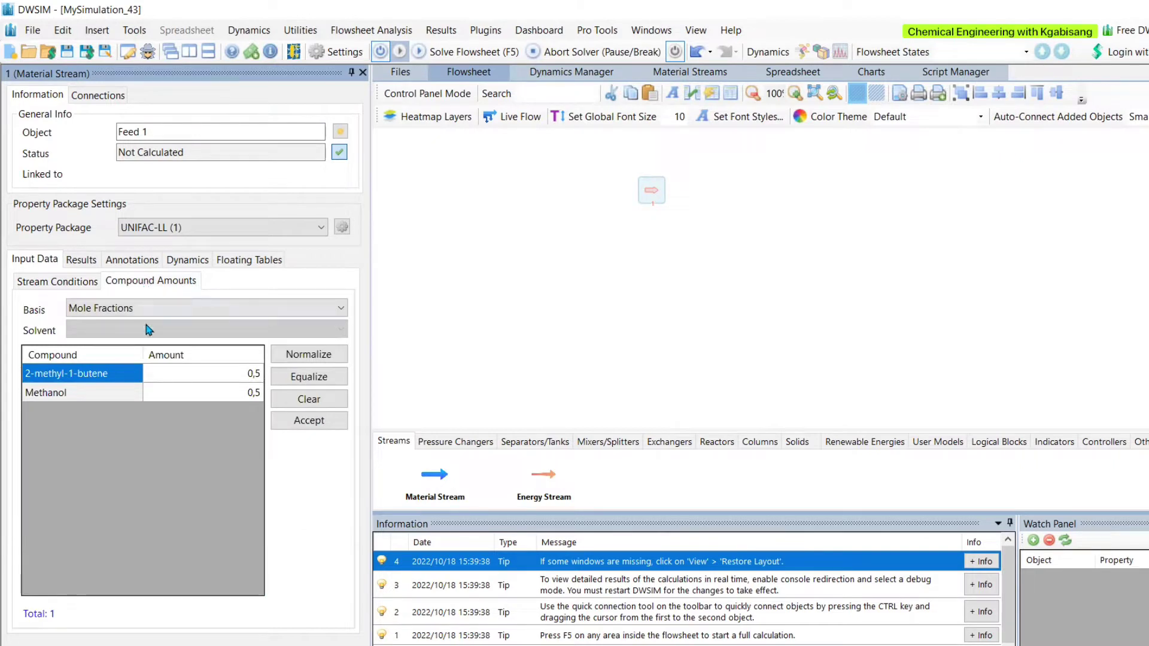
left_click(69, 282)
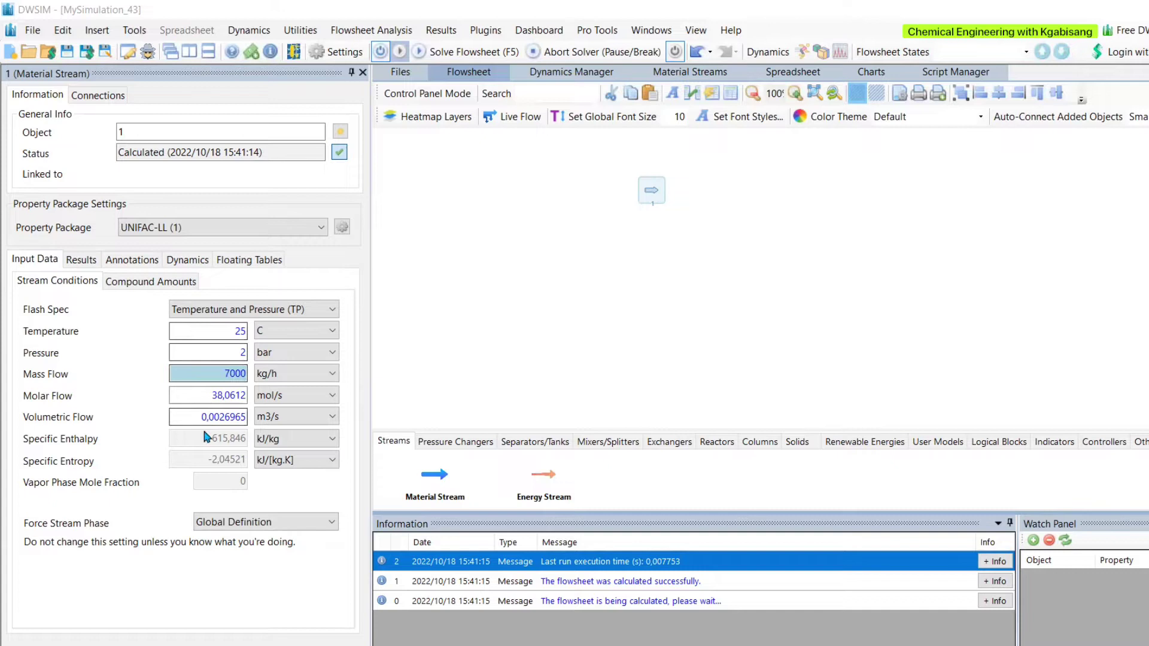
left_click(492, 357)
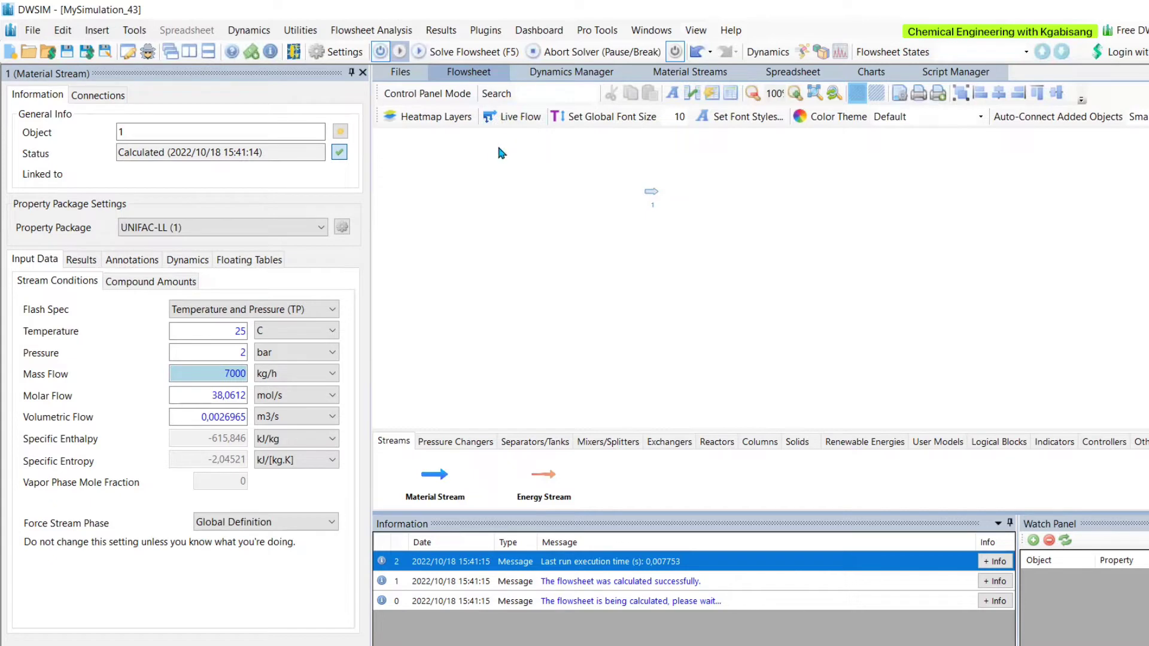
Place a Gibbs reactor and add Methyl tert-pentyl ether to the simulation's compounds.
left_click(715, 442)
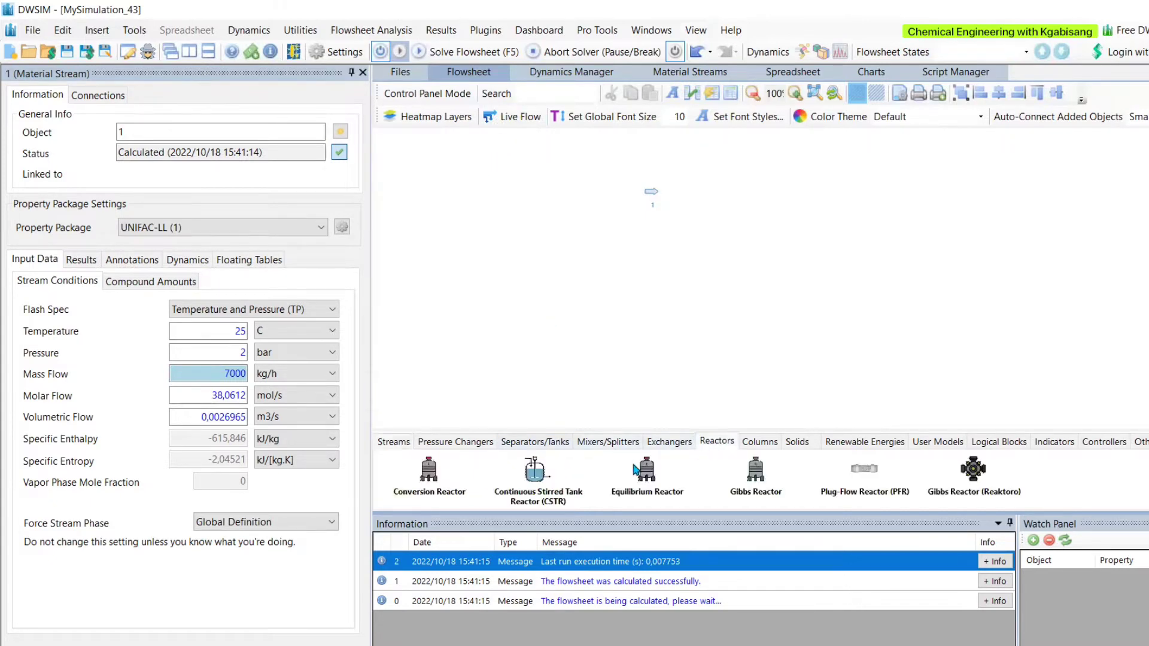
left_click_drag(752, 473, 709, 227)
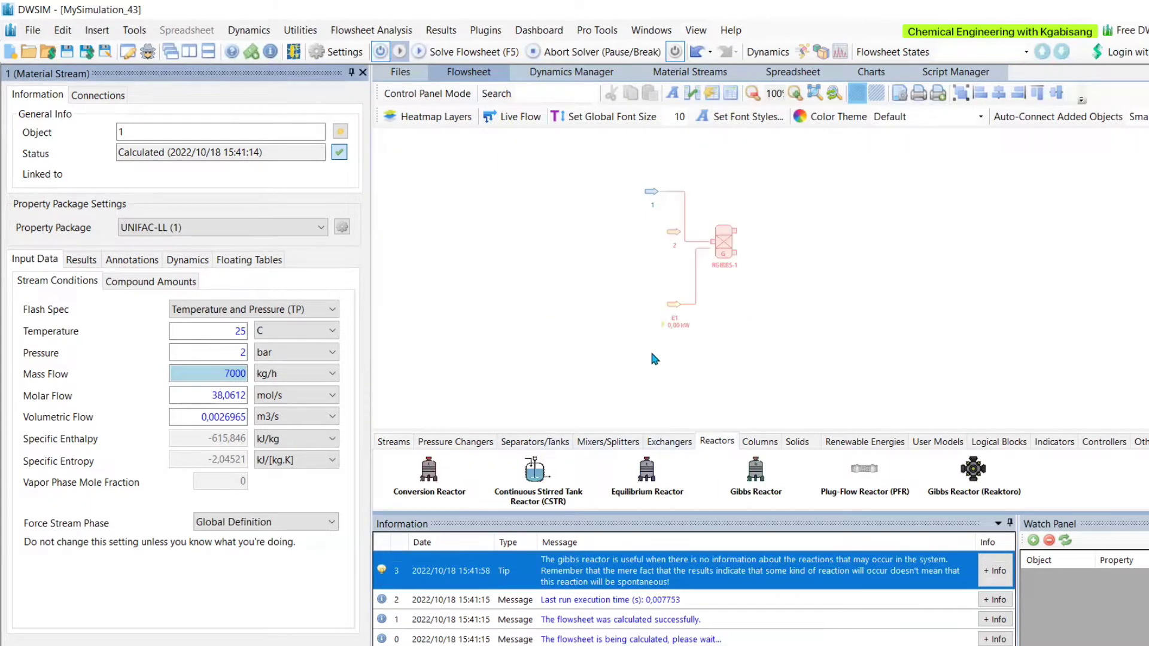
left_click(339, 52)
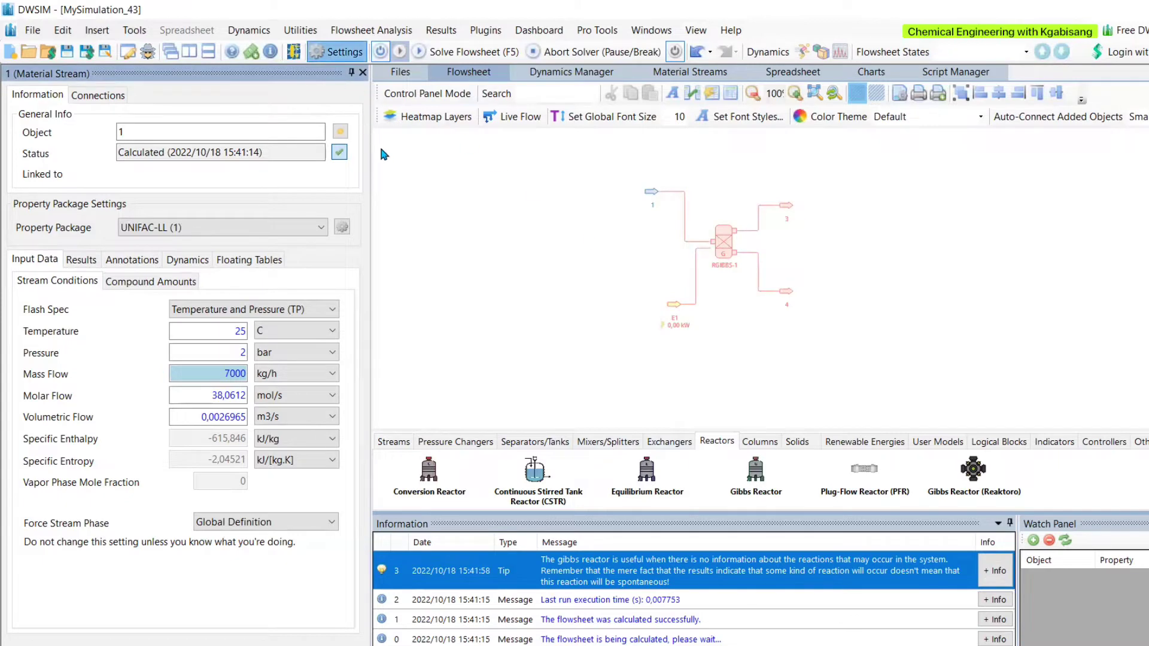
type("tert-pe")
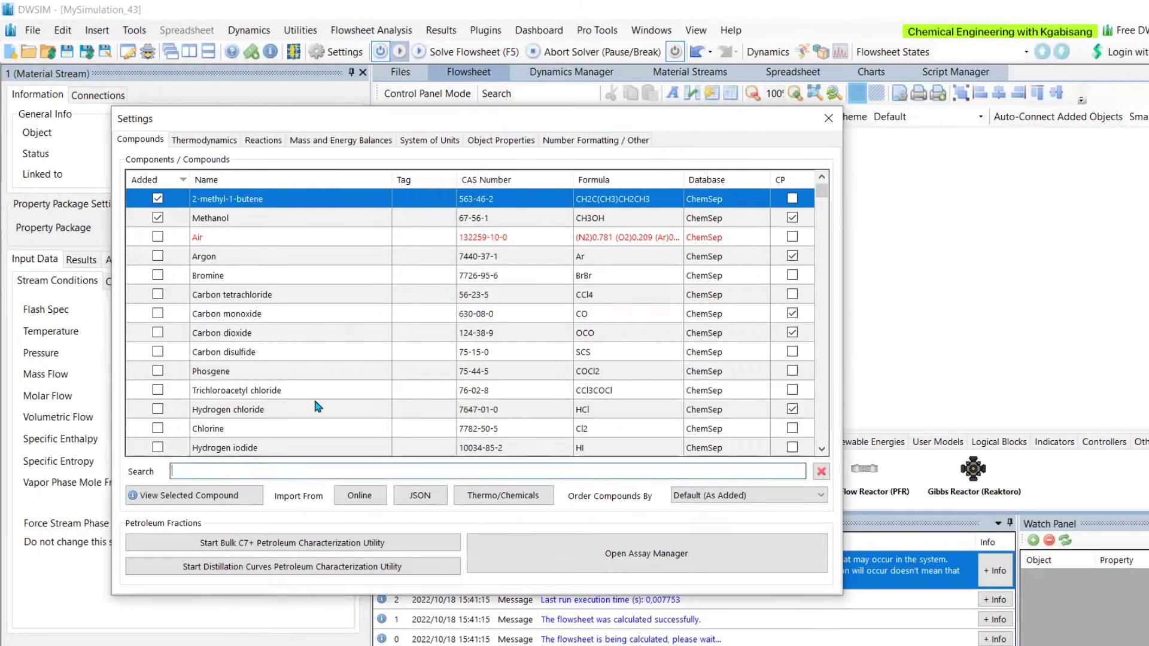
left_click(157, 218)
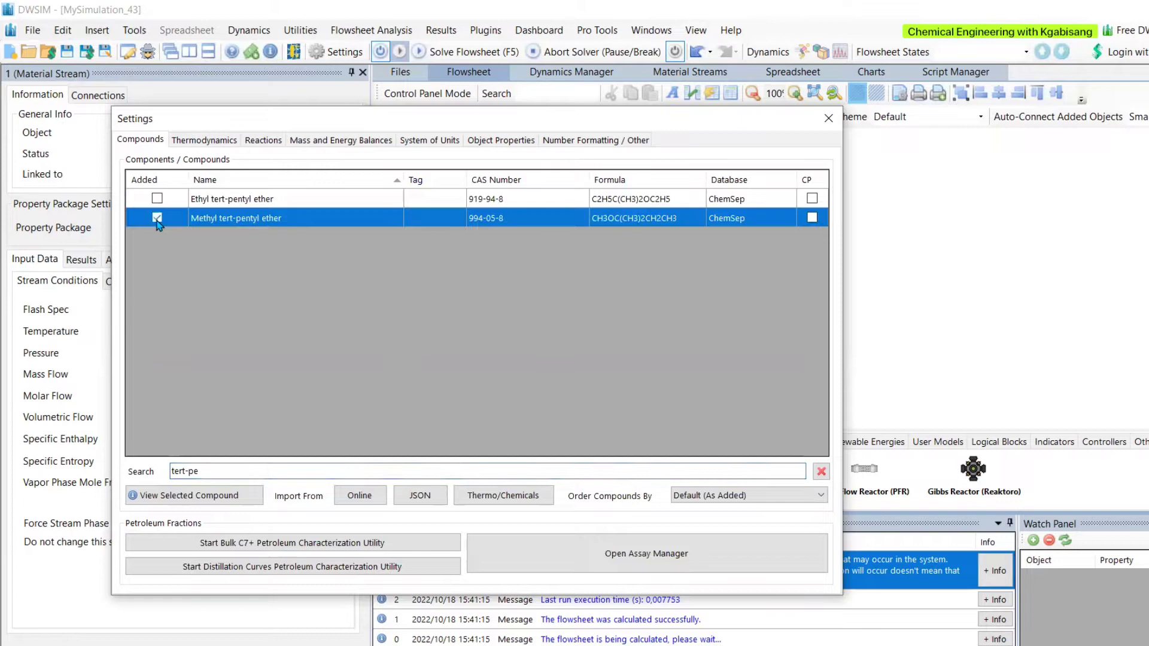
left_click(262, 468)
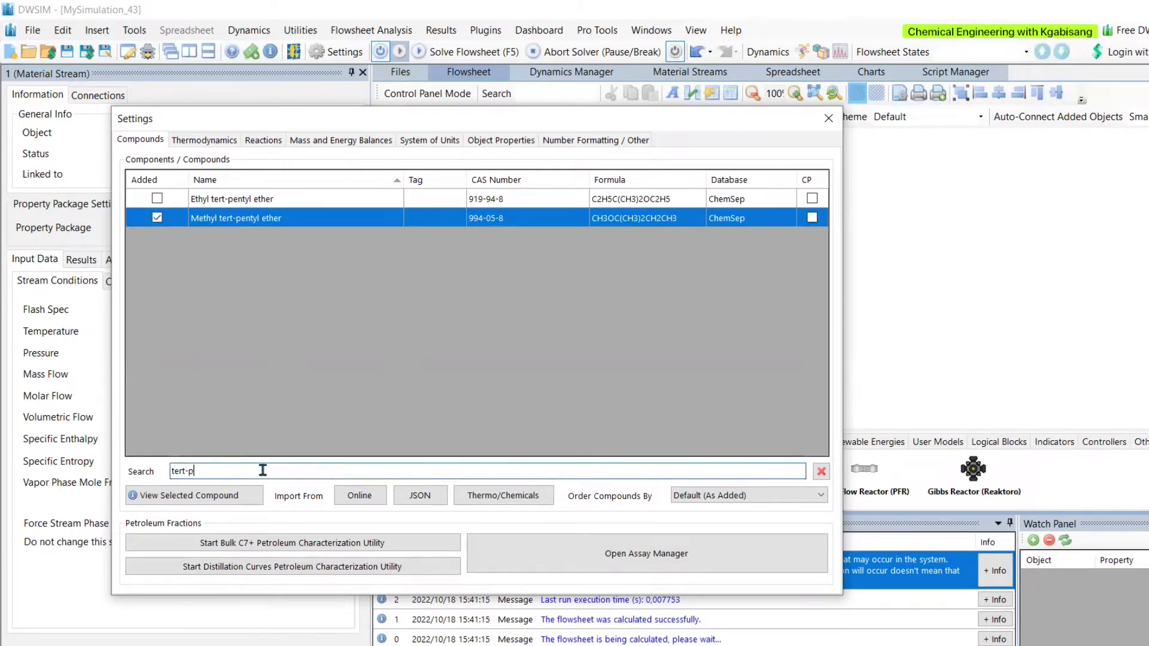
key("BackSpace")
key("BackSpace")
key("BackSpace")
key("BackSpace")
key("BackSpace")
key("BackSpace")
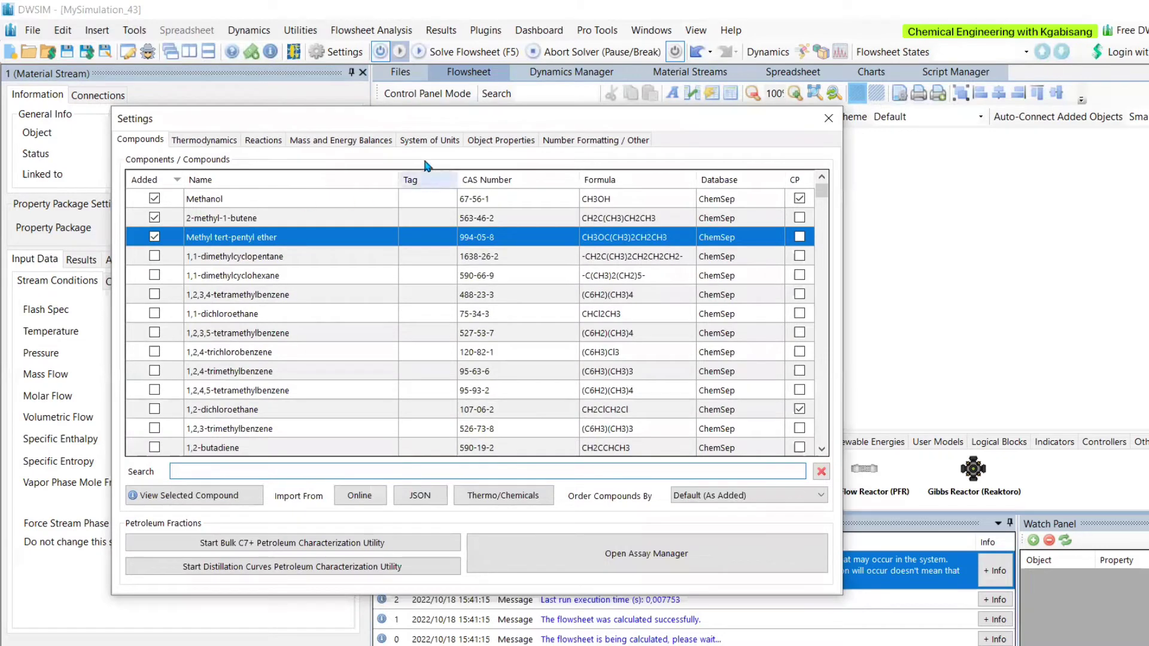
Go to the reaction settings and begin adding a new chemical reaction.
left_click(229, 143)
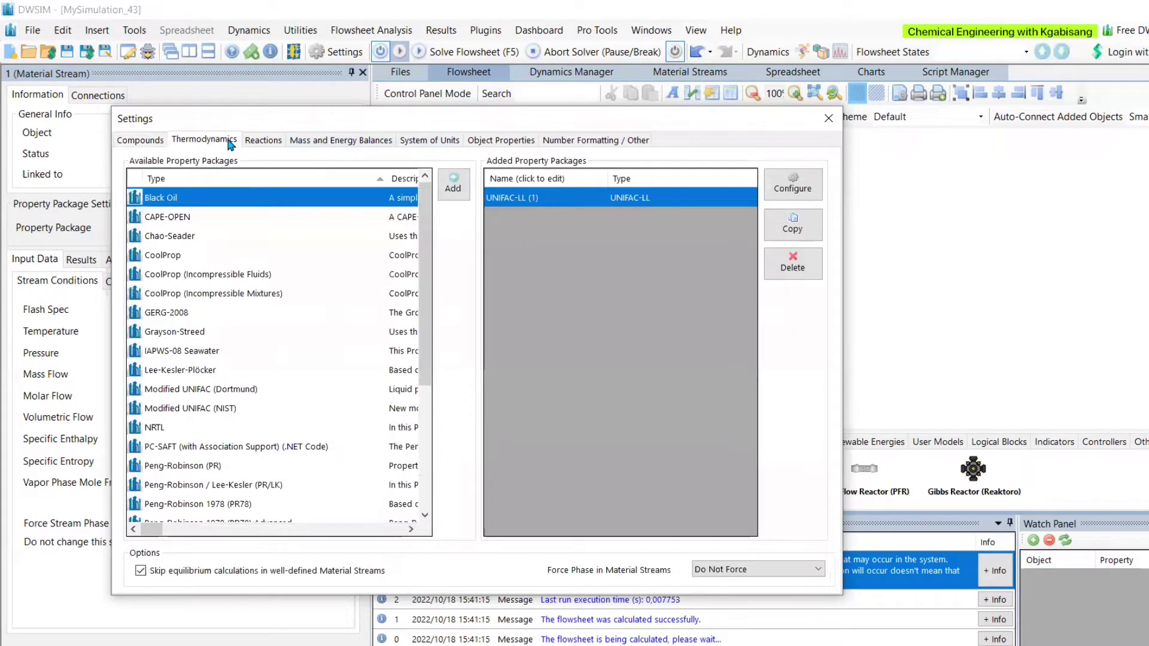
left_click(262, 141)
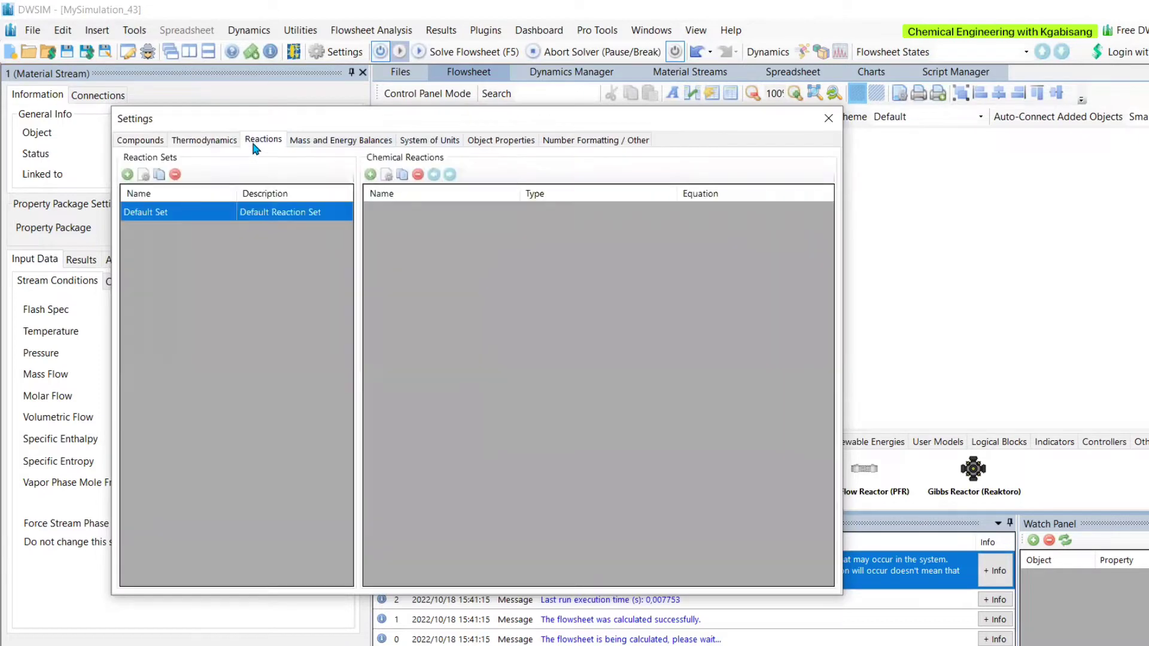
left_click(370, 174)
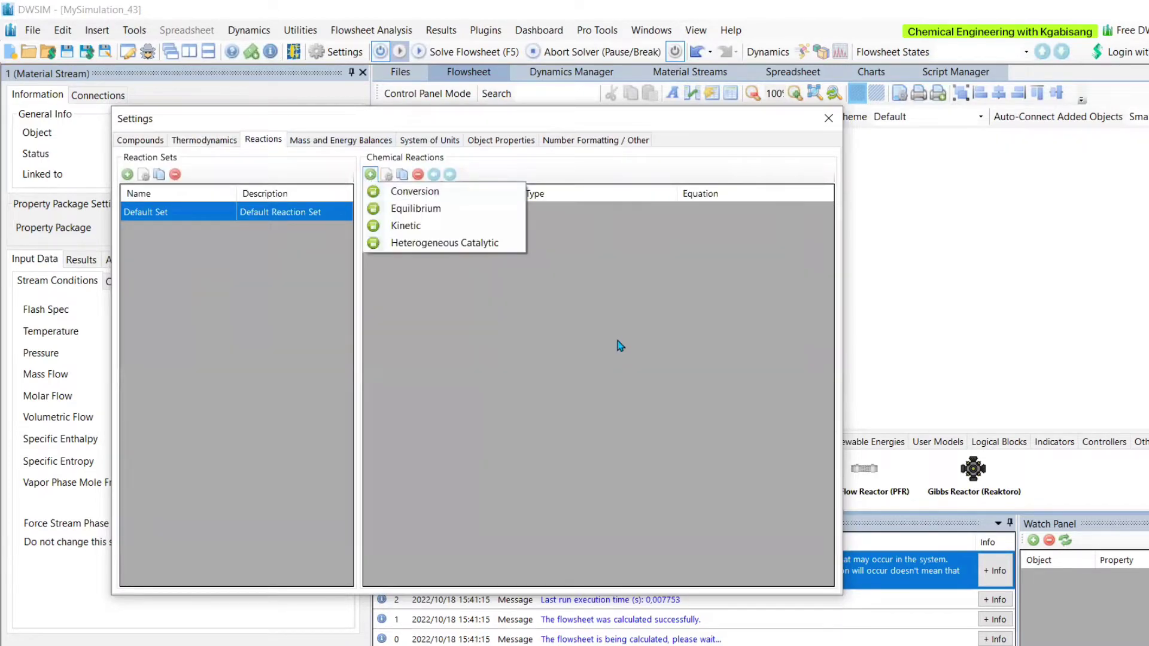
Create an equilibrium reaction with 2-methyl-1-butene, Methanol and the ether, Methanol as base component.
left_click(443, 210)
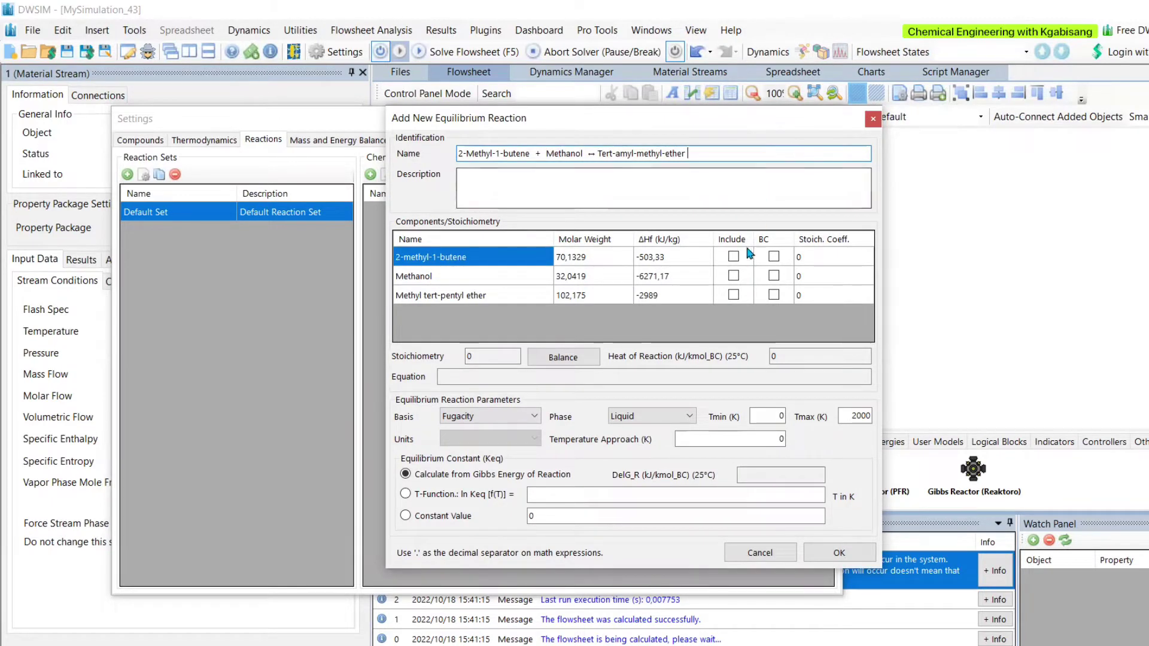
left_click(733, 256)
left_click(733, 276)
left_click(734, 295)
left_click(774, 275)
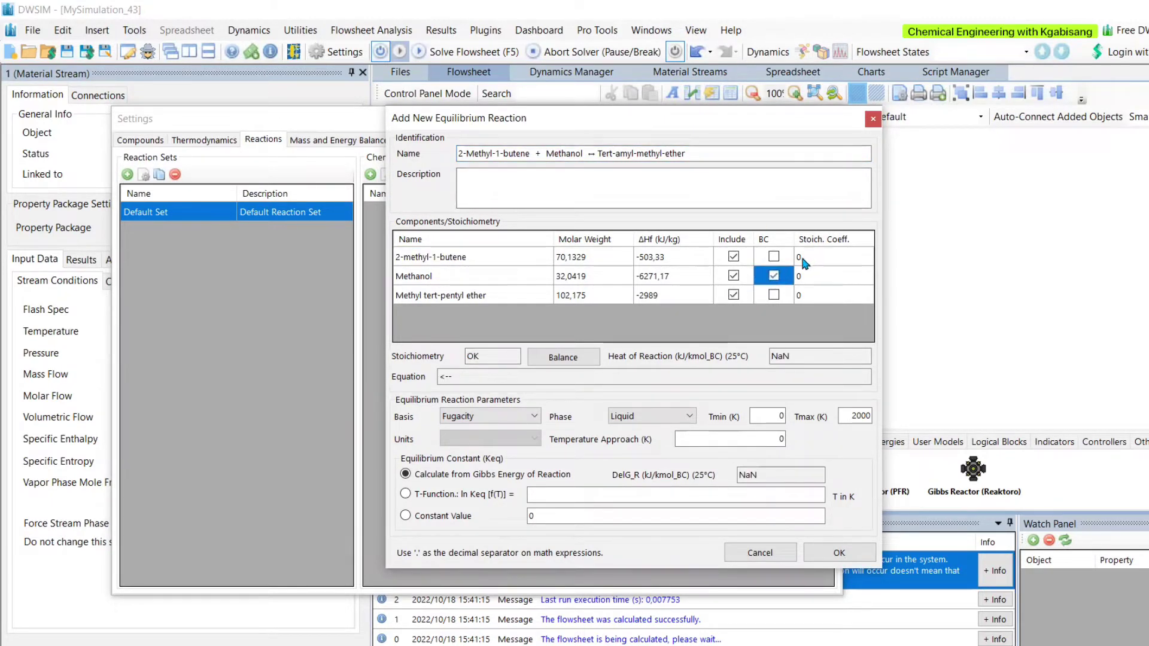
Set stoichiometric coefficients -1, -1 and 1, and save the reaction.
left_click(800, 255)
type("-1")
key("Return")
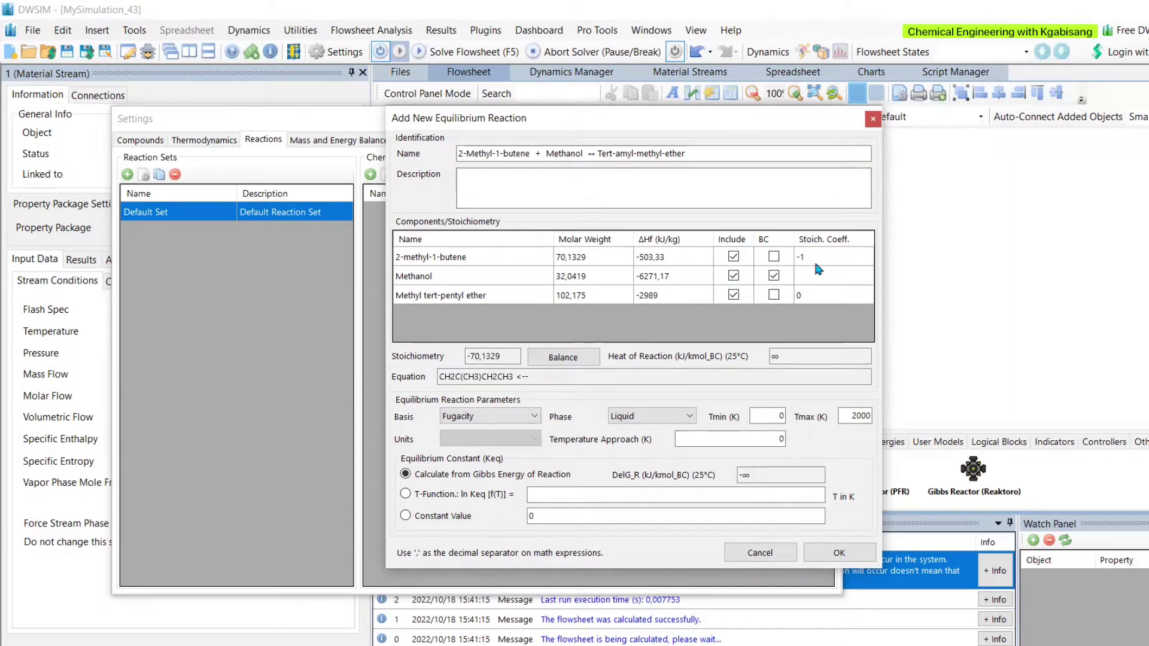
type("-1")
left_click(808, 295)
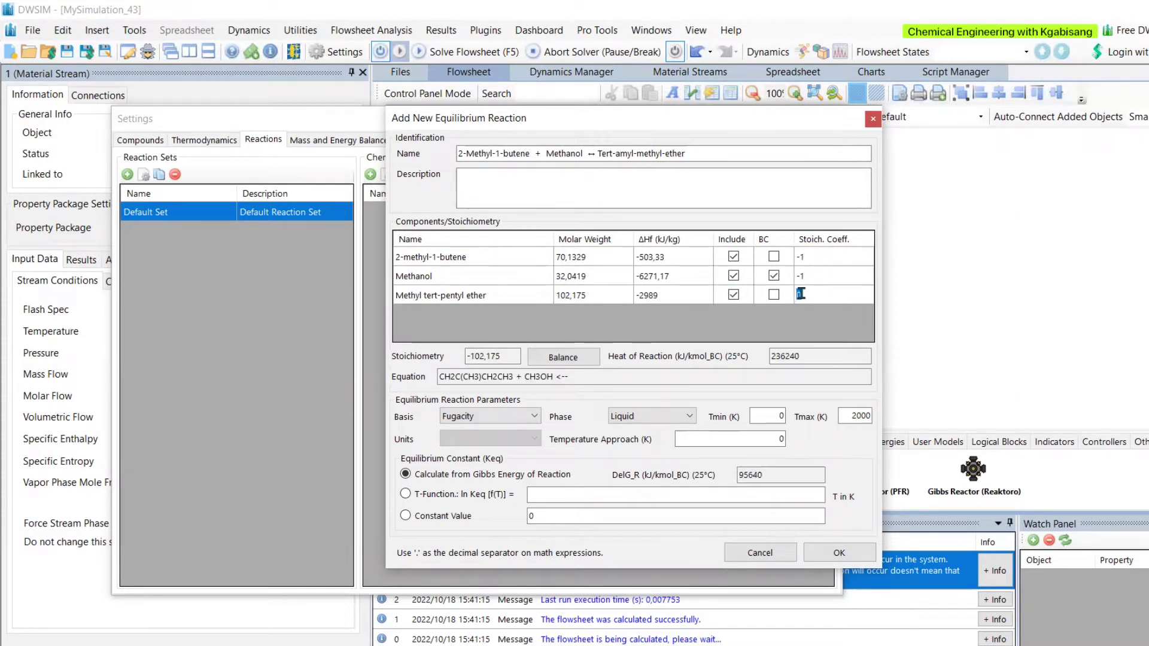
key("BackSpace")
type("1")
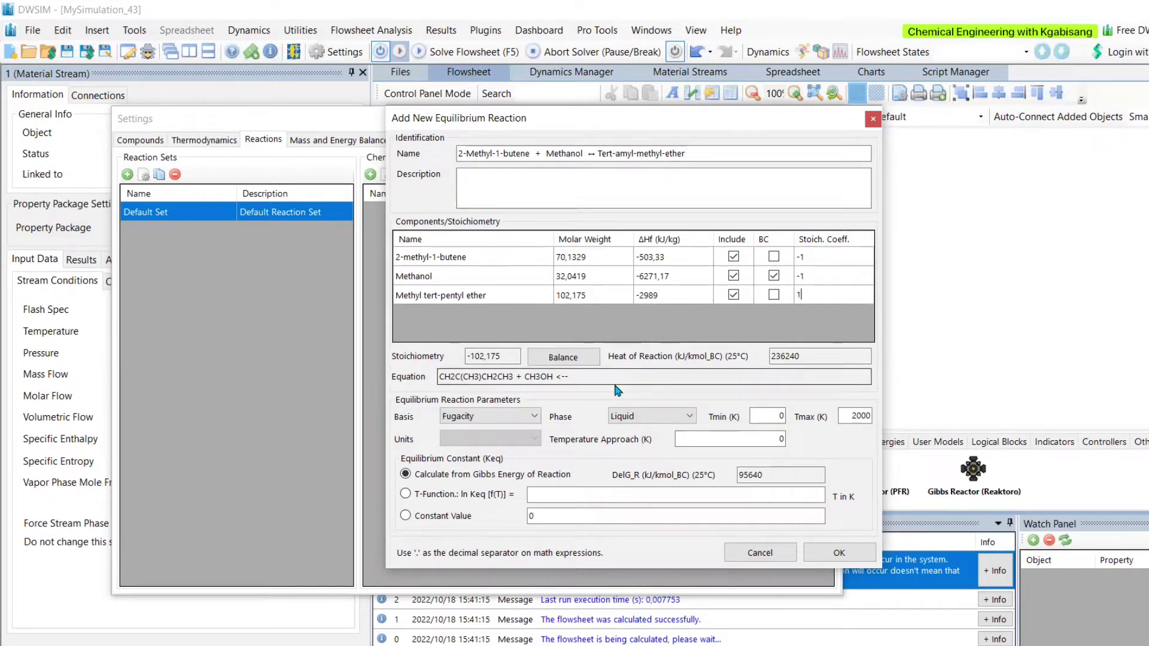
key("Return")
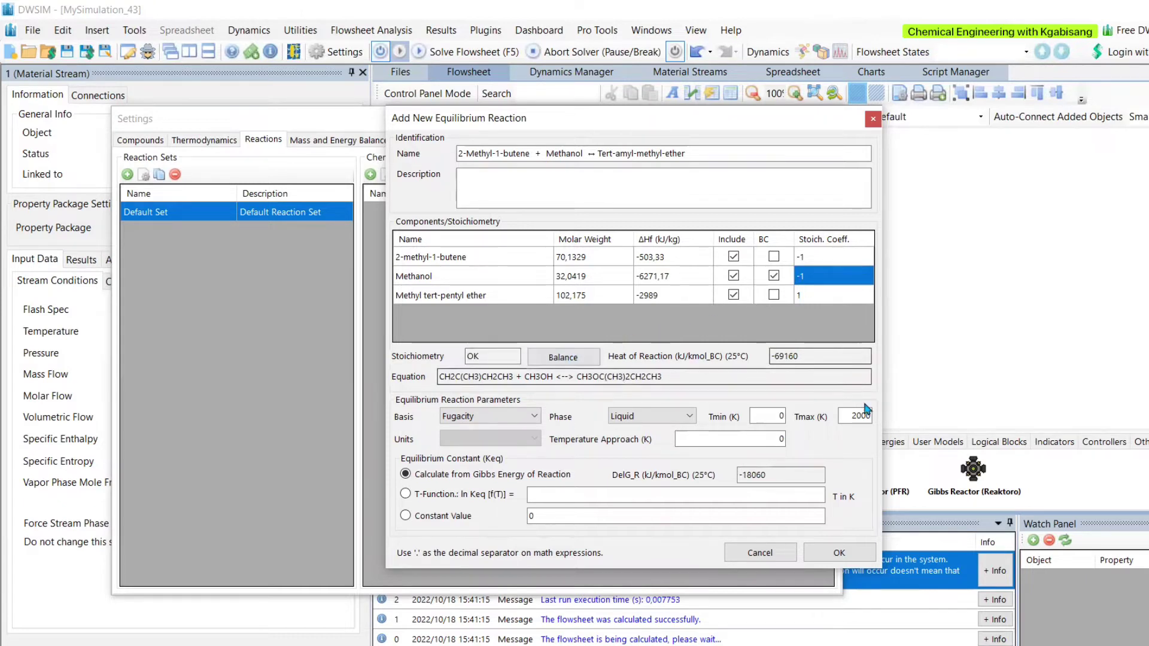
left_click(839, 556)
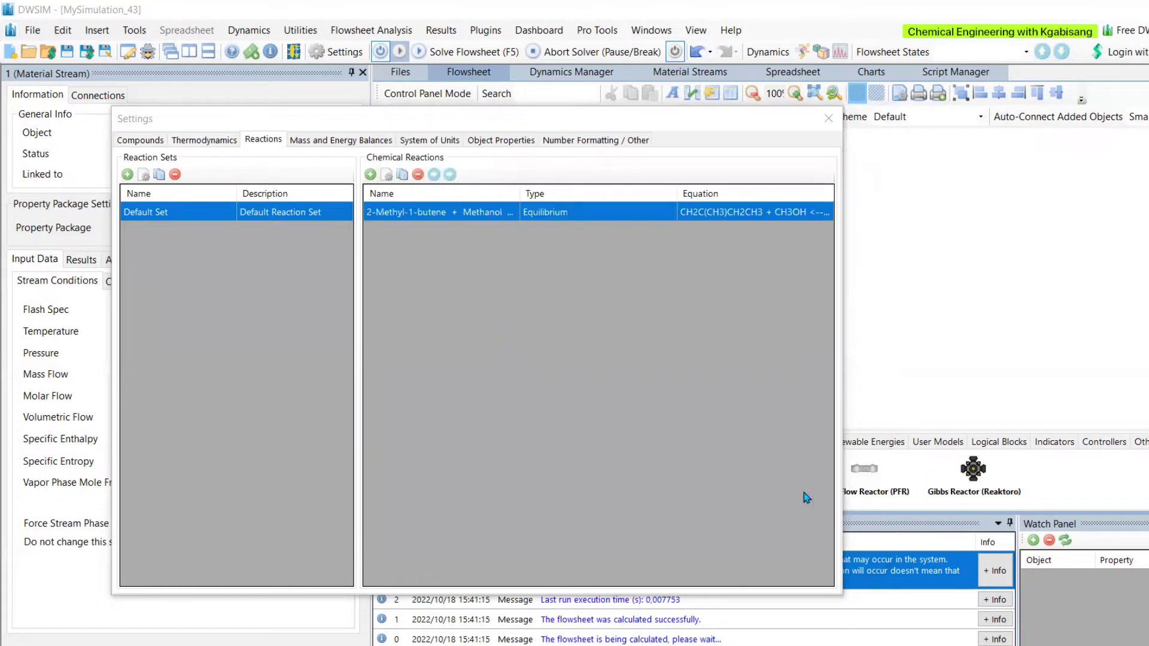
Set the Gibbs reactor's calculation mode to Define Outlet Temperature.
left_click(828, 118)
left_click(726, 237)
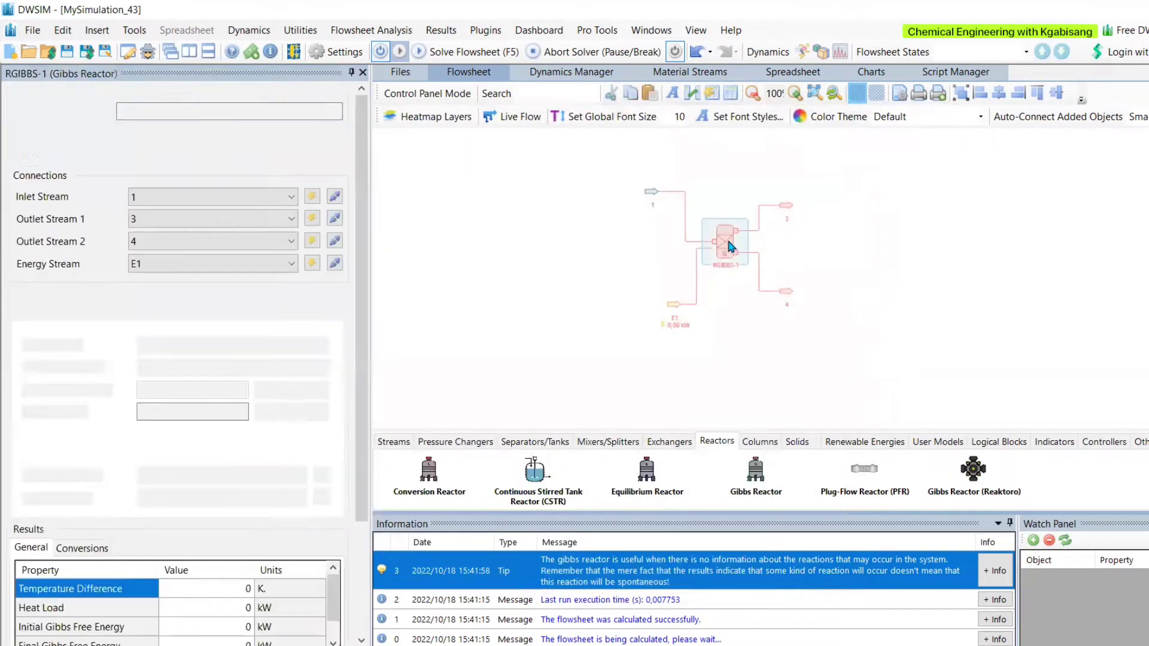
left_click(213, 371)
left_click(197, 405)
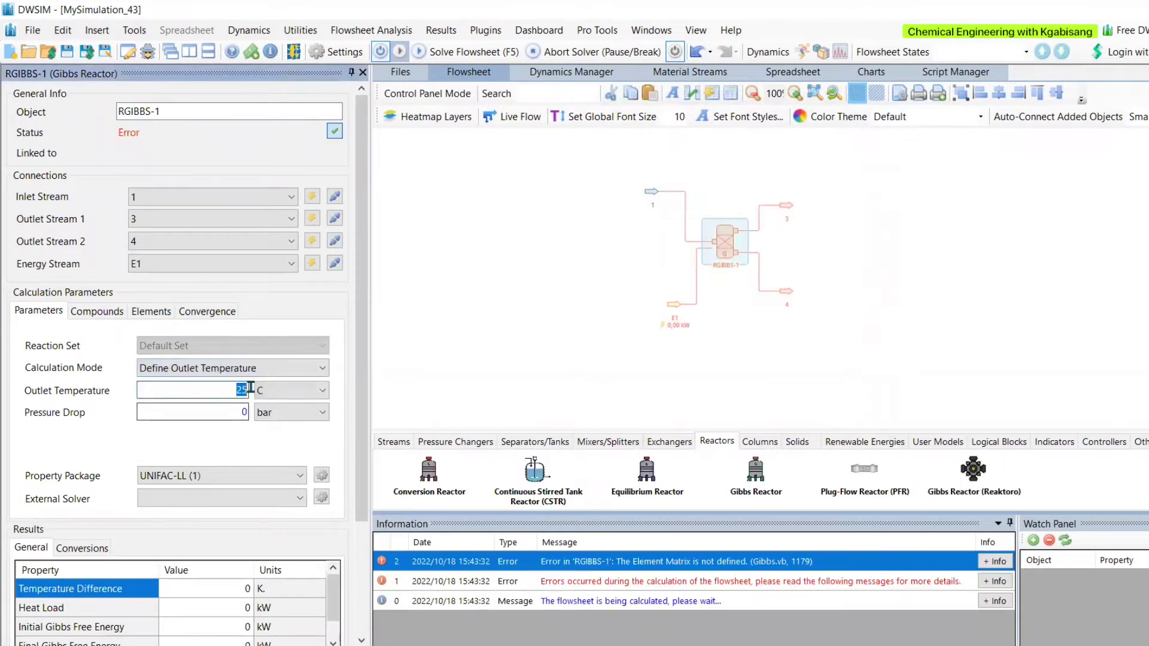
left_click(243, 412)
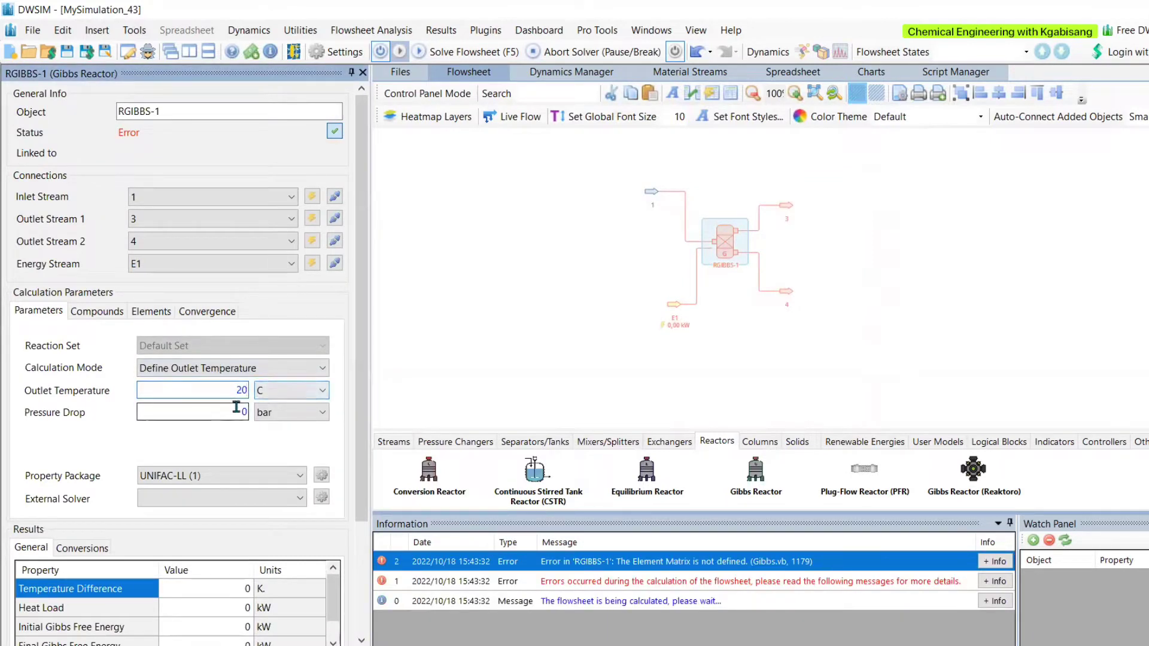
Review the reactor's compounds, element matrix and convergence settings.
left_click(97, 312)
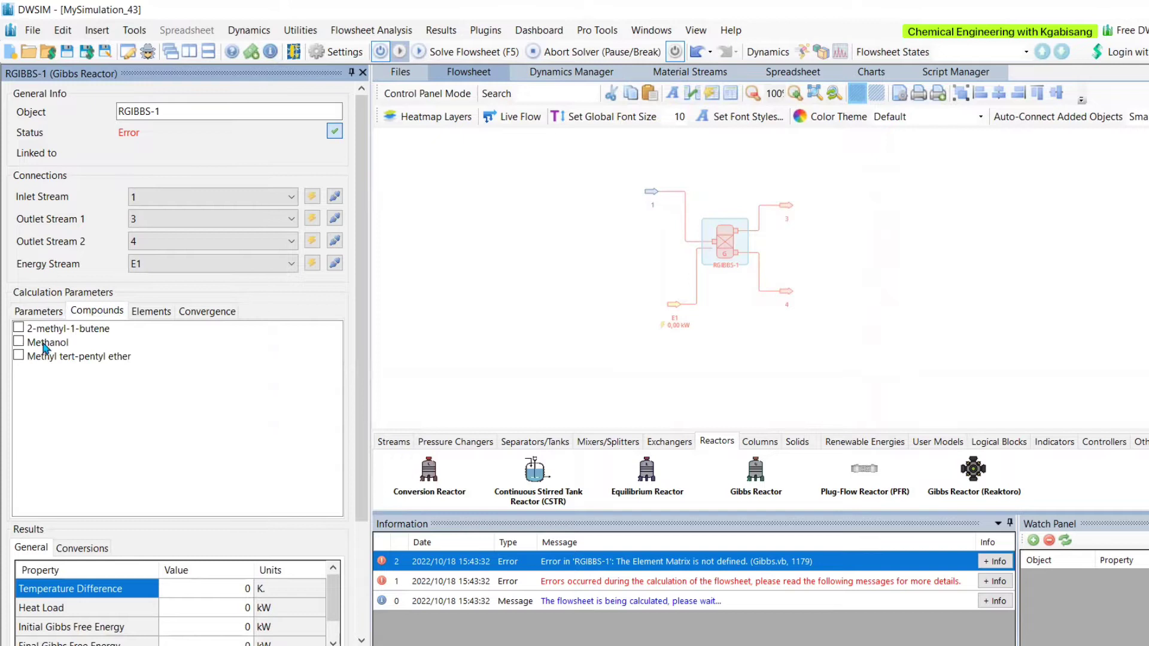
left_click(147, 311)
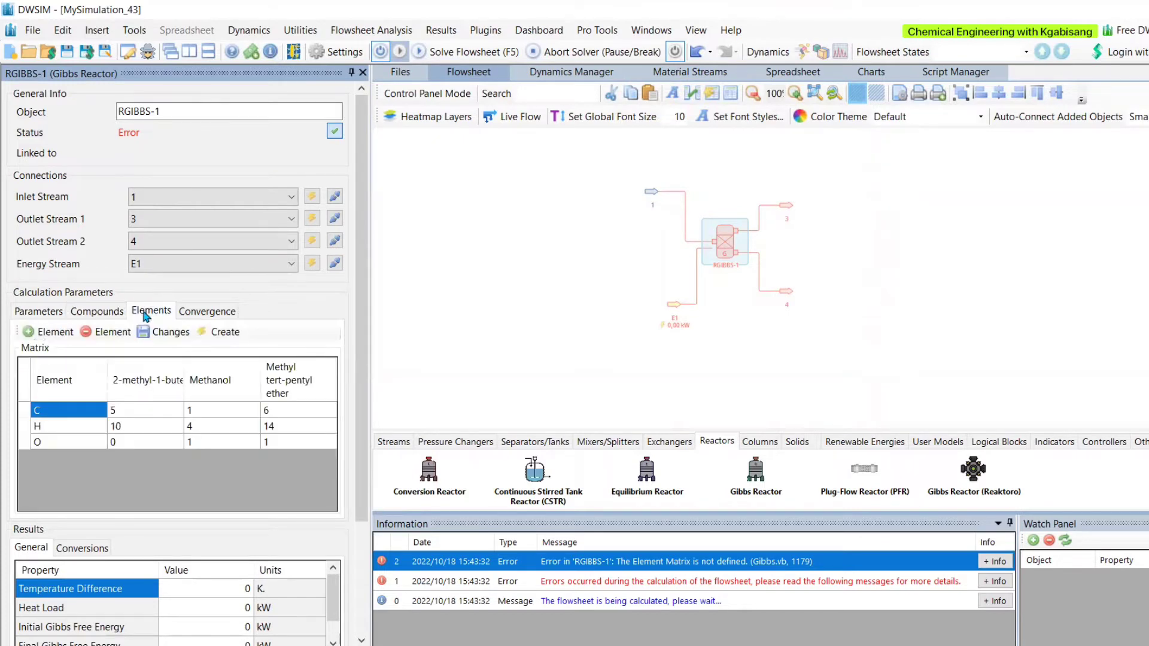
left_click(202, 312)
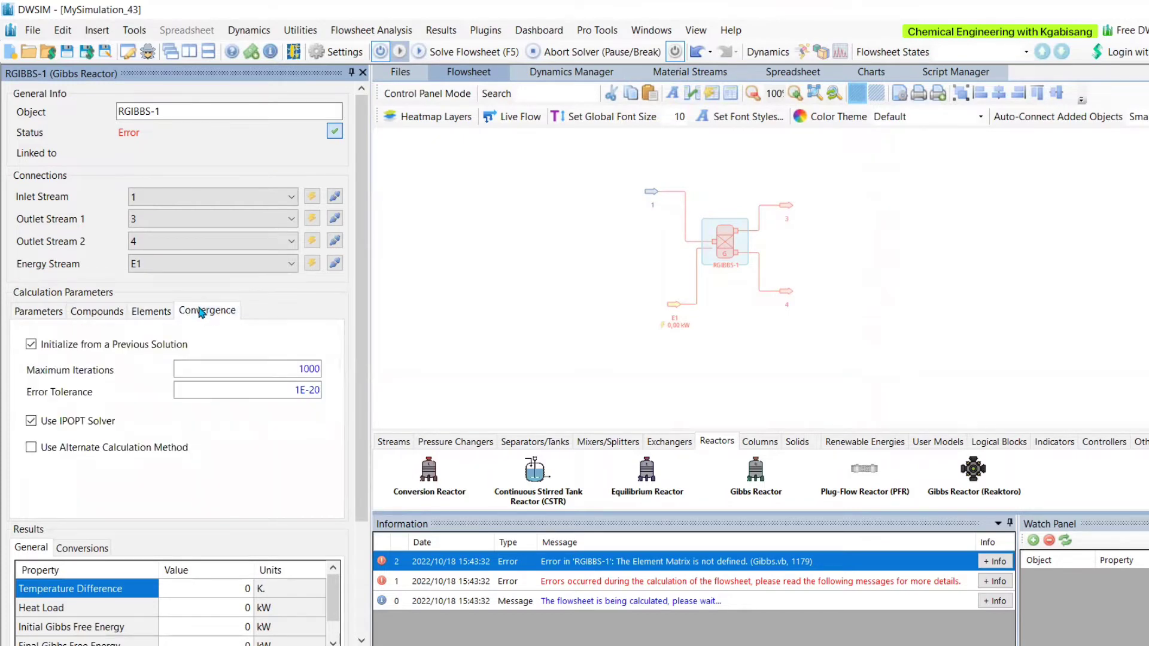
left_click(150, 311)
left_click(96, 311)
left_click(46, 314)
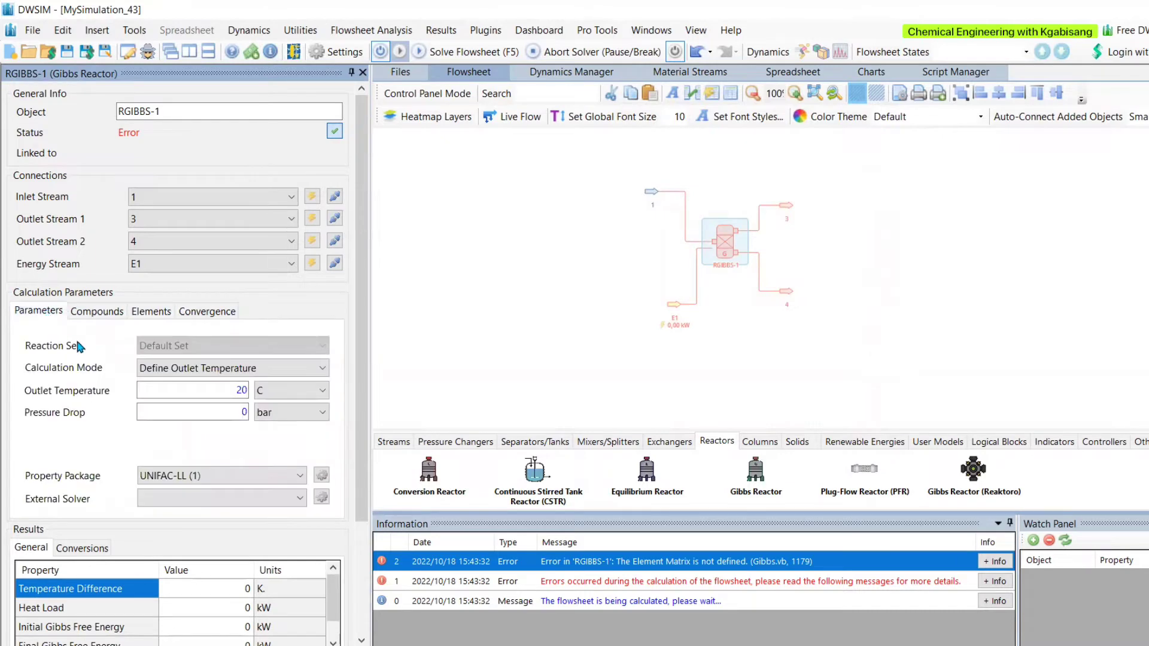
scroll(118, 377, "down", 1)
scroll(148, 196, "up", 1)
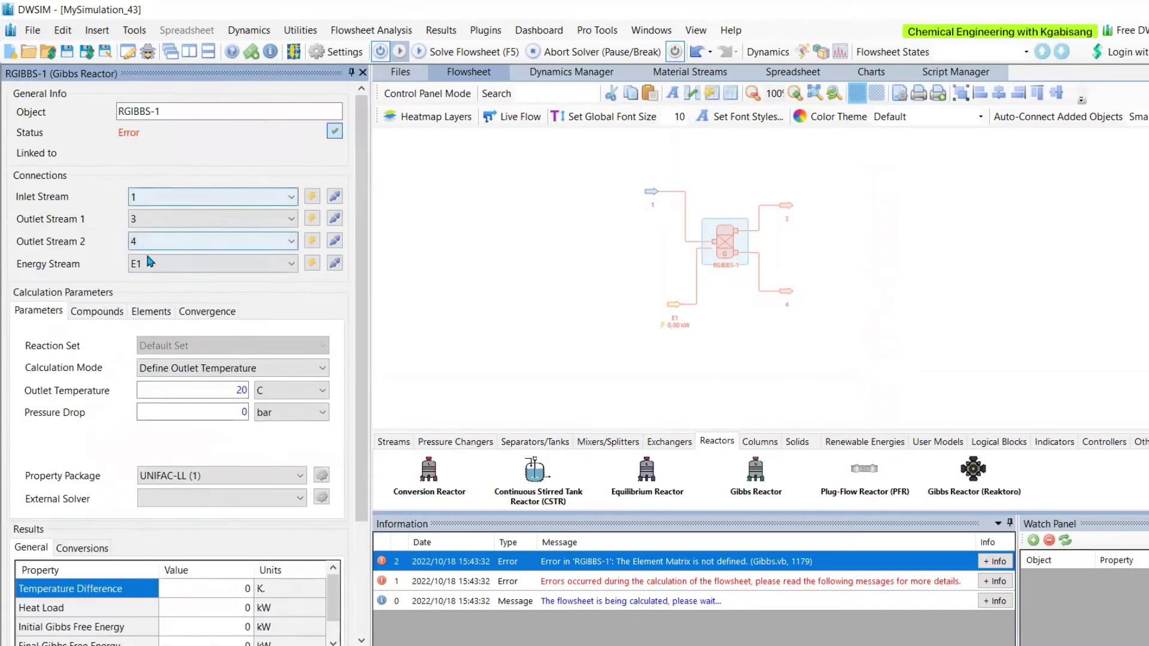
Re-solve the flowsheet and assign the UNIFAC-LL (1) property package to the reactor.
left_click(679, 323)
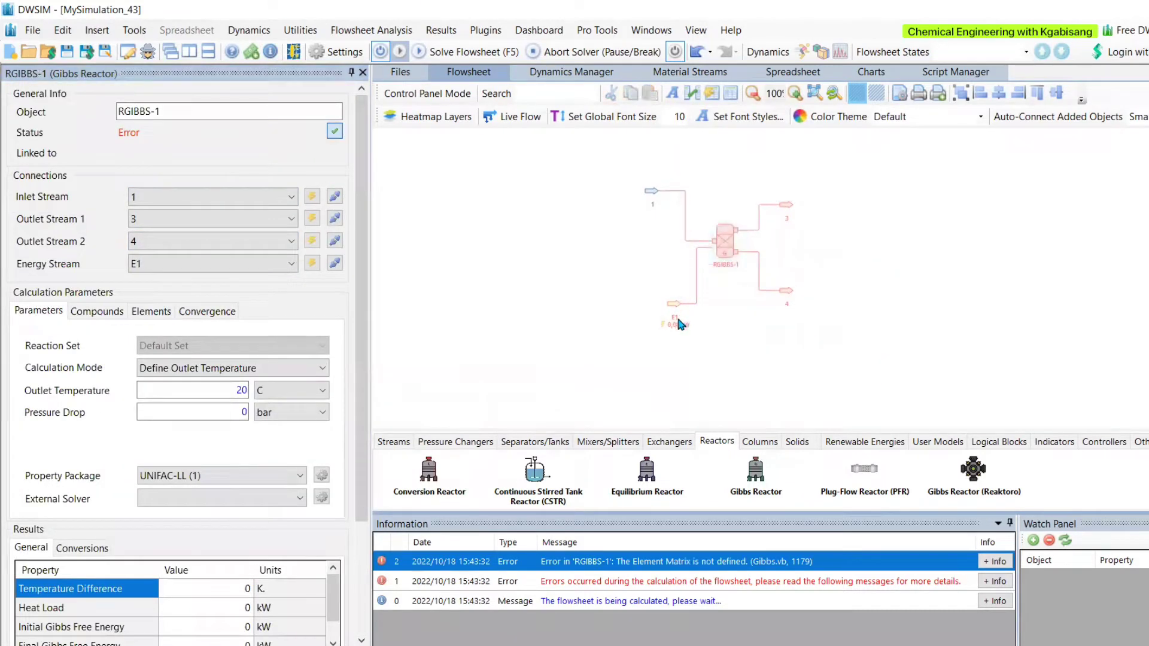
key("F5")
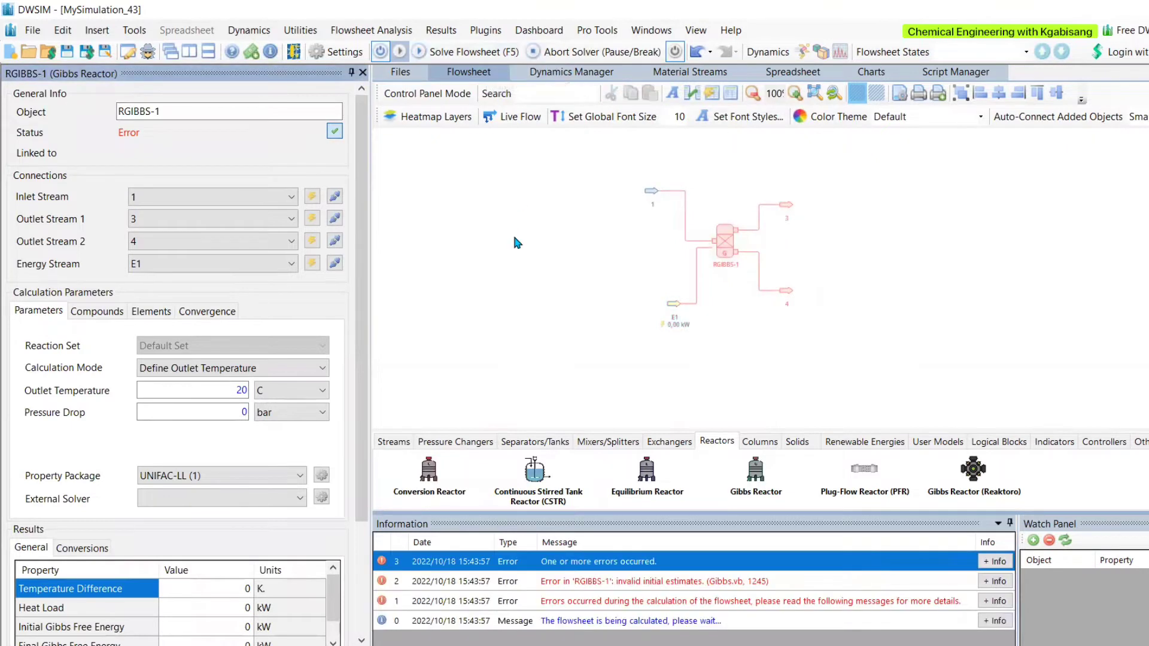
left_click(279, 473)
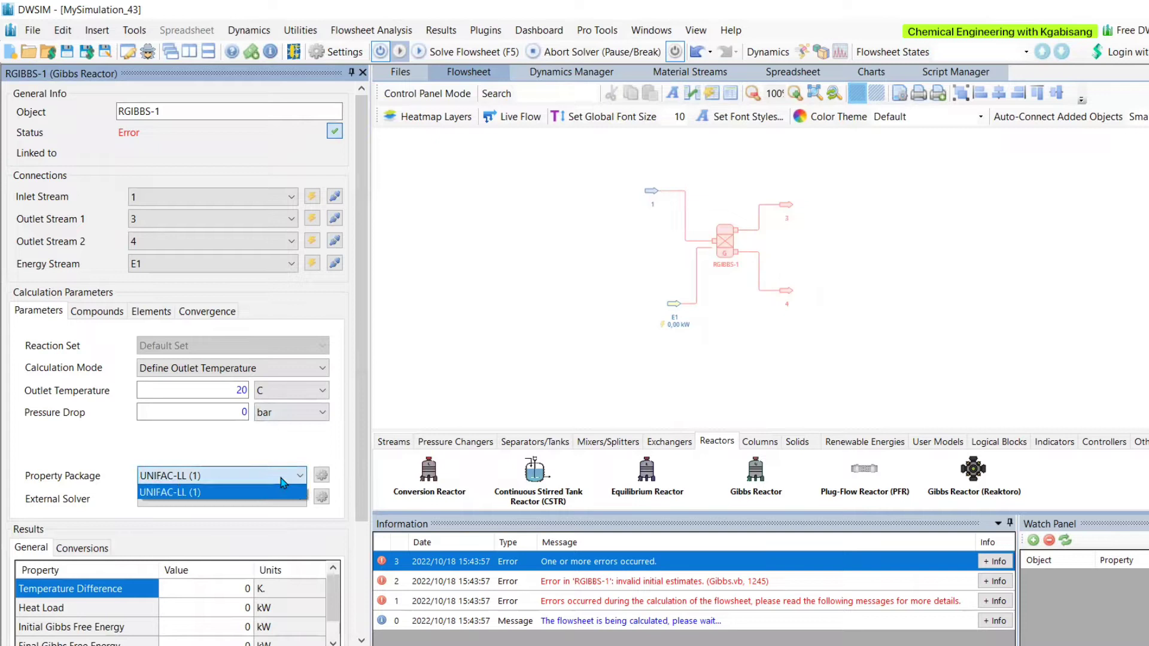
left_click(276, 497)
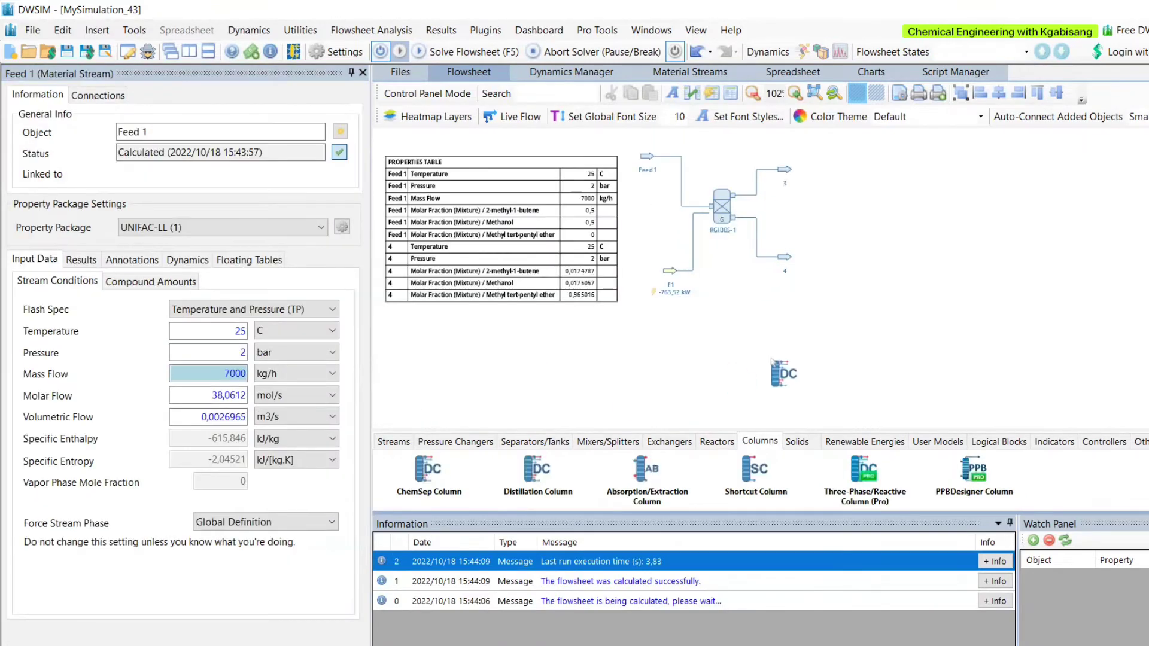
Place a ChemSep column with 35 stages, Metric units, 2 bar and ChemSep thermodynamics.
left_click_drag(784, 373, 830, 314)
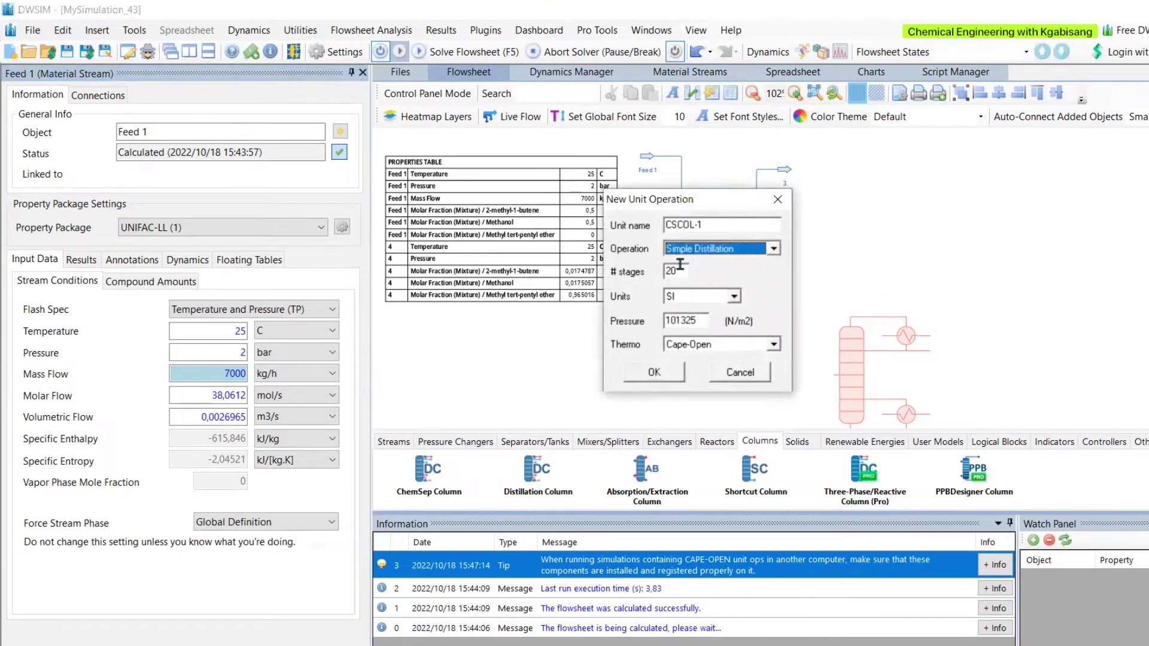
key("Tab")
type("35")
left_click(726, 293)
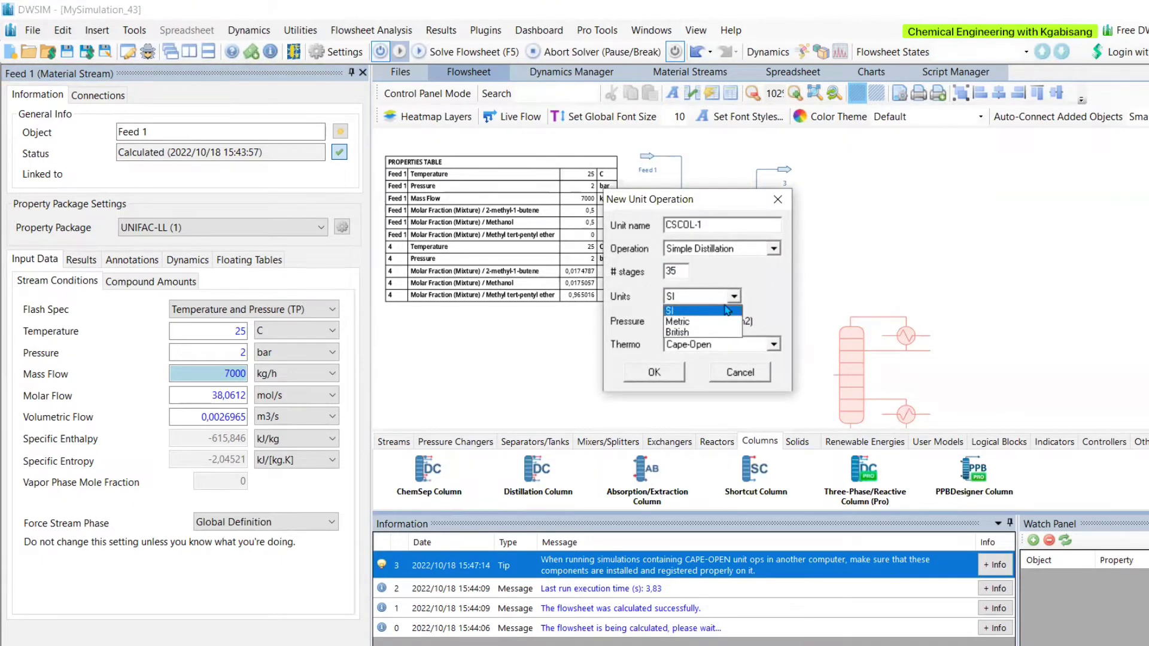
left_click(713, 316)
key("Tab")
type("2")
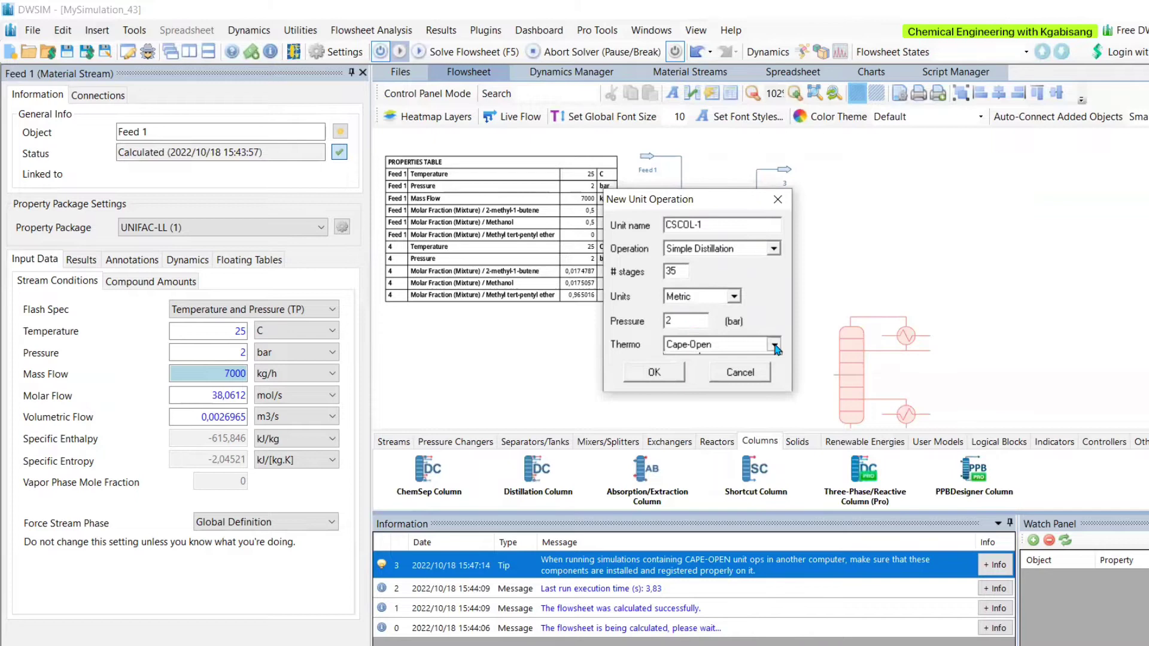
left_click(774, 345)
left_click(778, 371)
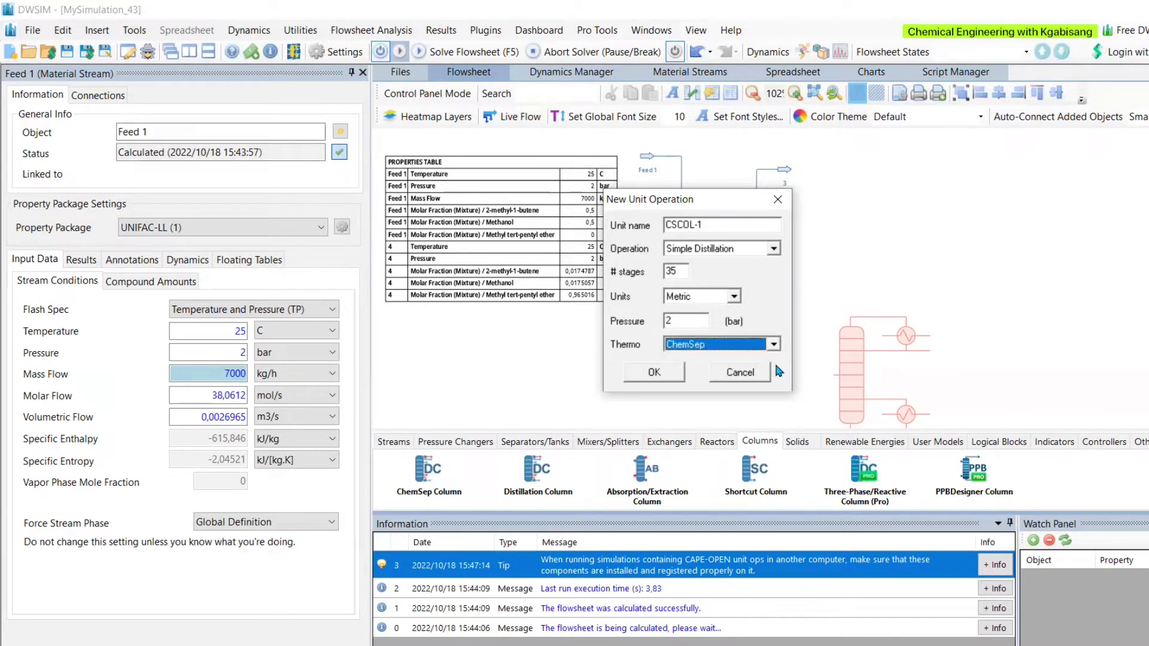
key("Return")
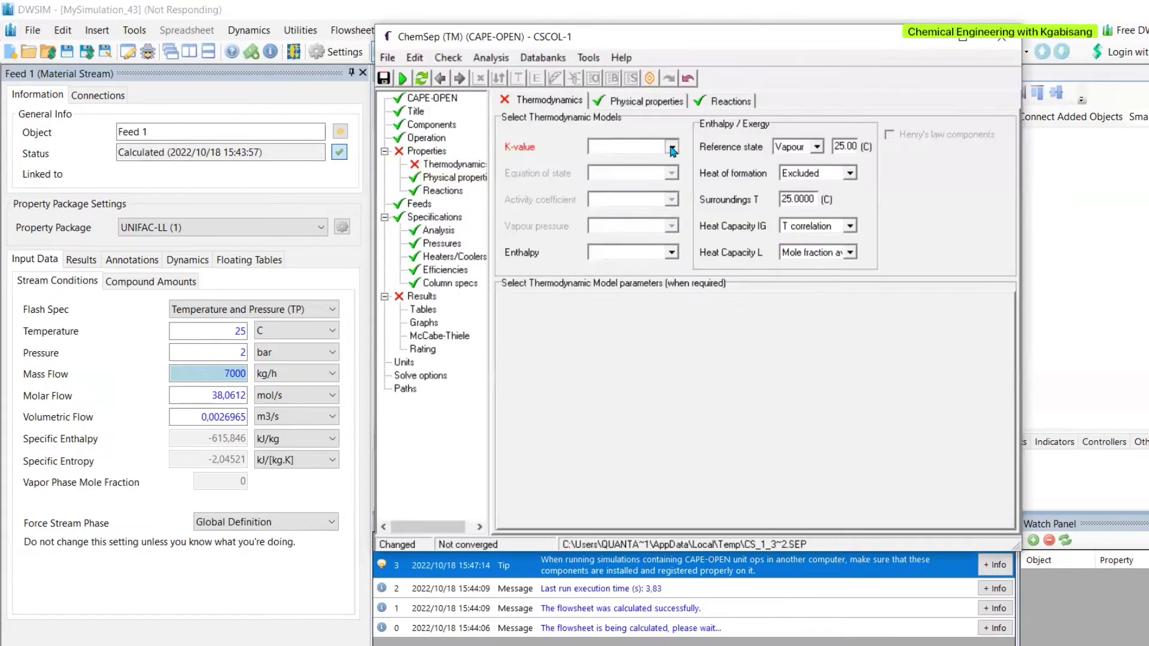
Set DECHEMA K-values, UNIFAC activity, Antoine vapour pressure and Excess enthalpy.
left_click(672, 148)
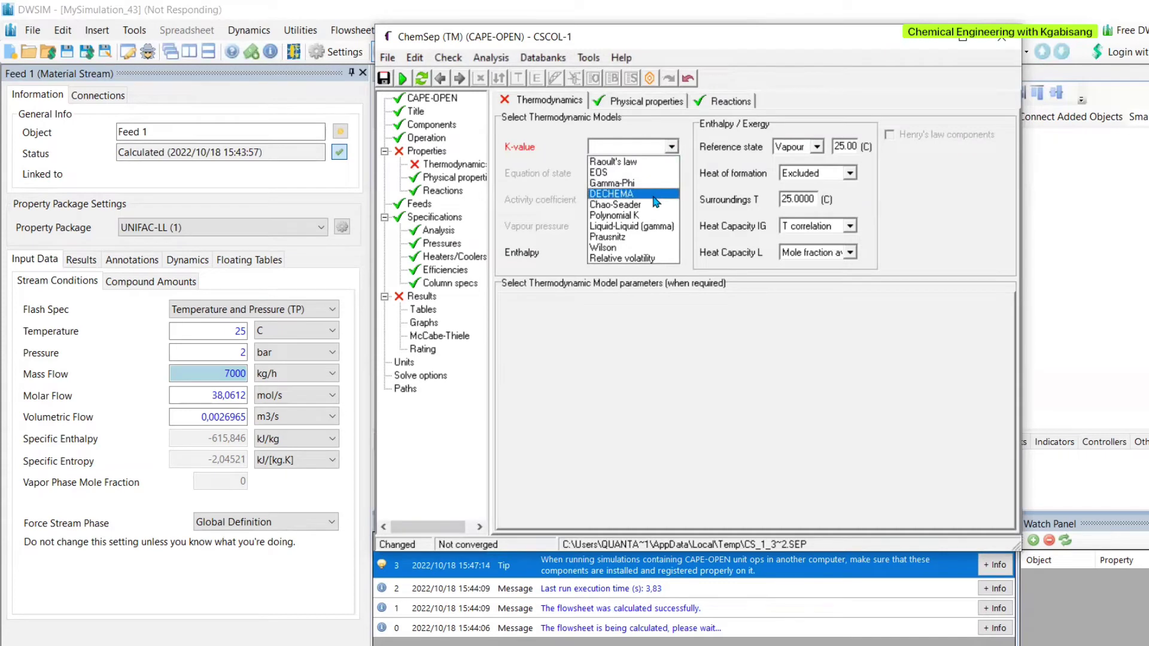
left_click(654, 196)
left_click(672, 200)
left_click(656, 277)
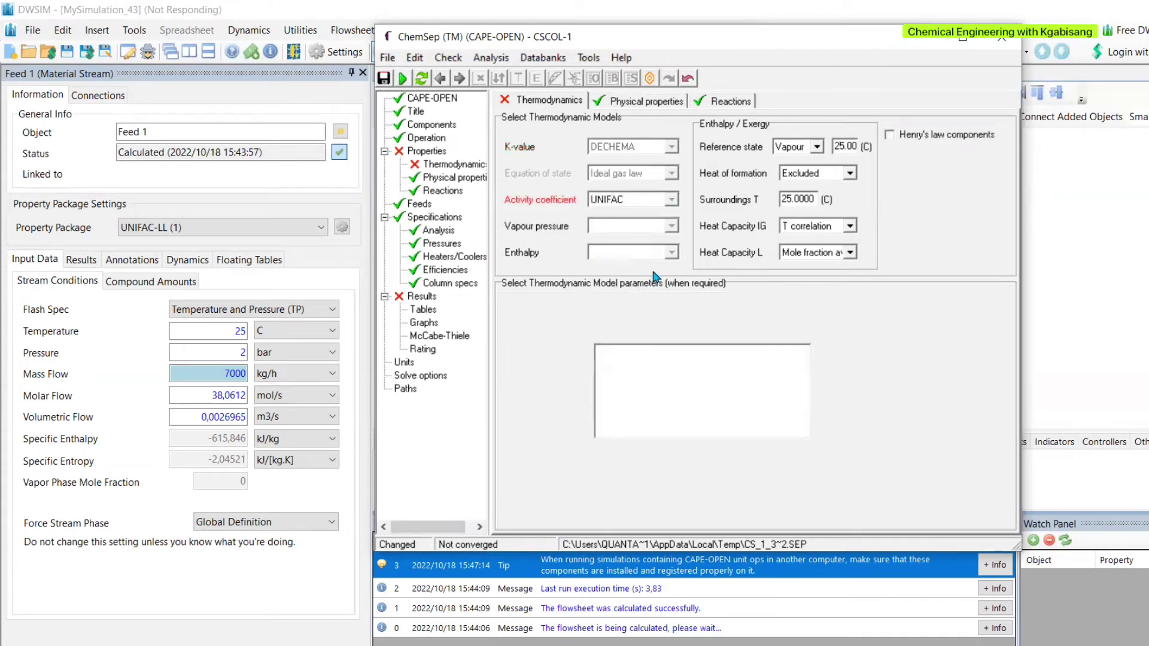
left_click(671, 226)
left_click(623, 252)
left_click(671, 252)
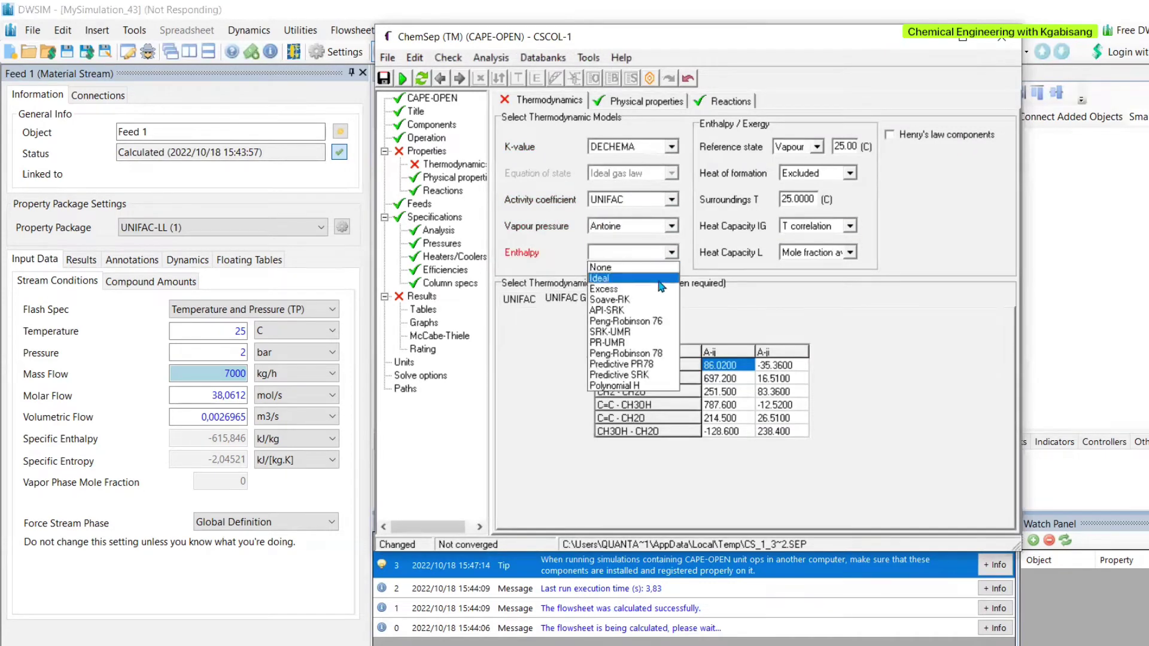
left_click(657, 289)
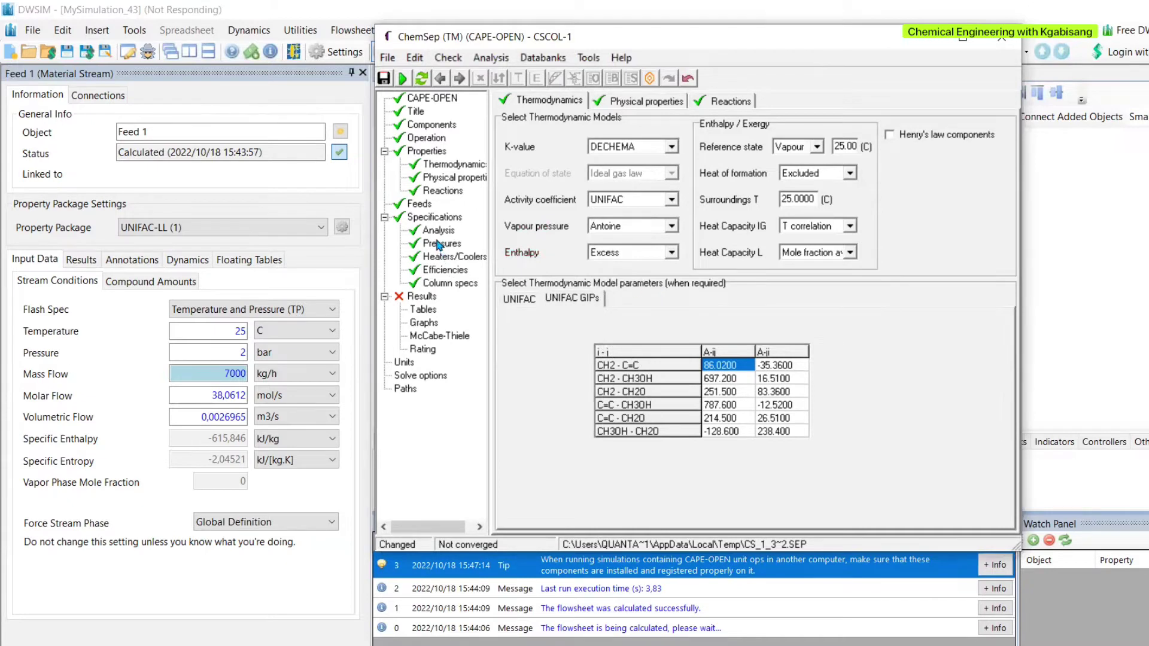
Set the column top pressure to 0.15, then close the editor saving the input.
left_click(428, 204)
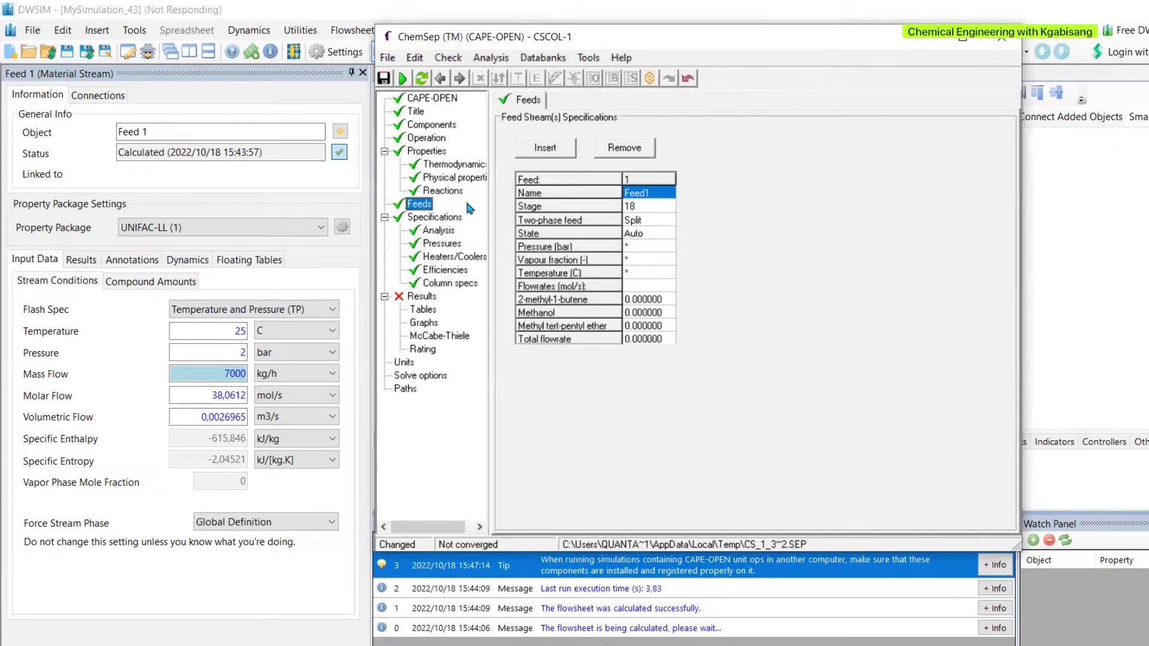
left_click(443, 244)
left_click(616, 200)
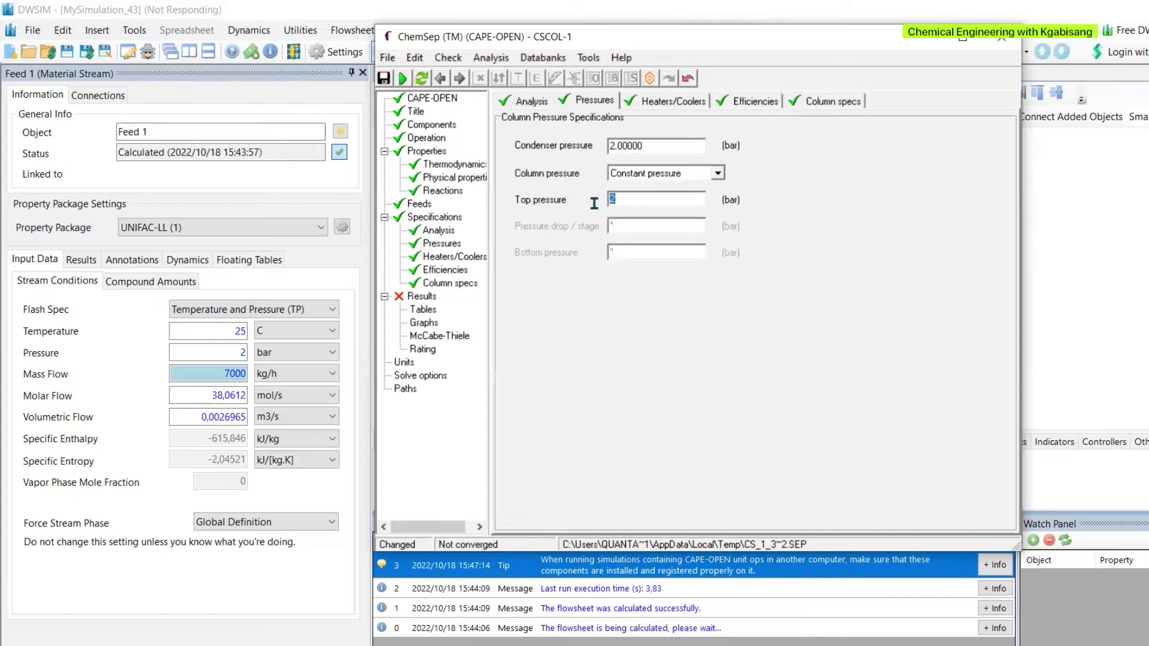
type("0.15")
left_click(443, 284)
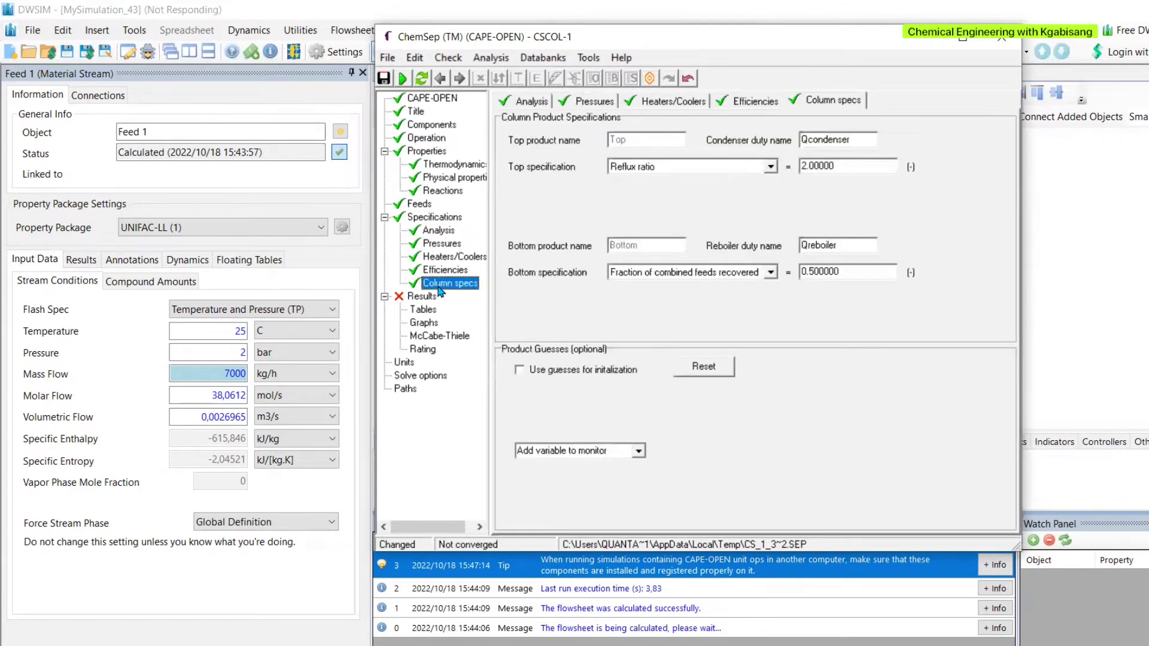
left_click(1001, 38)
left_click(560, 389)
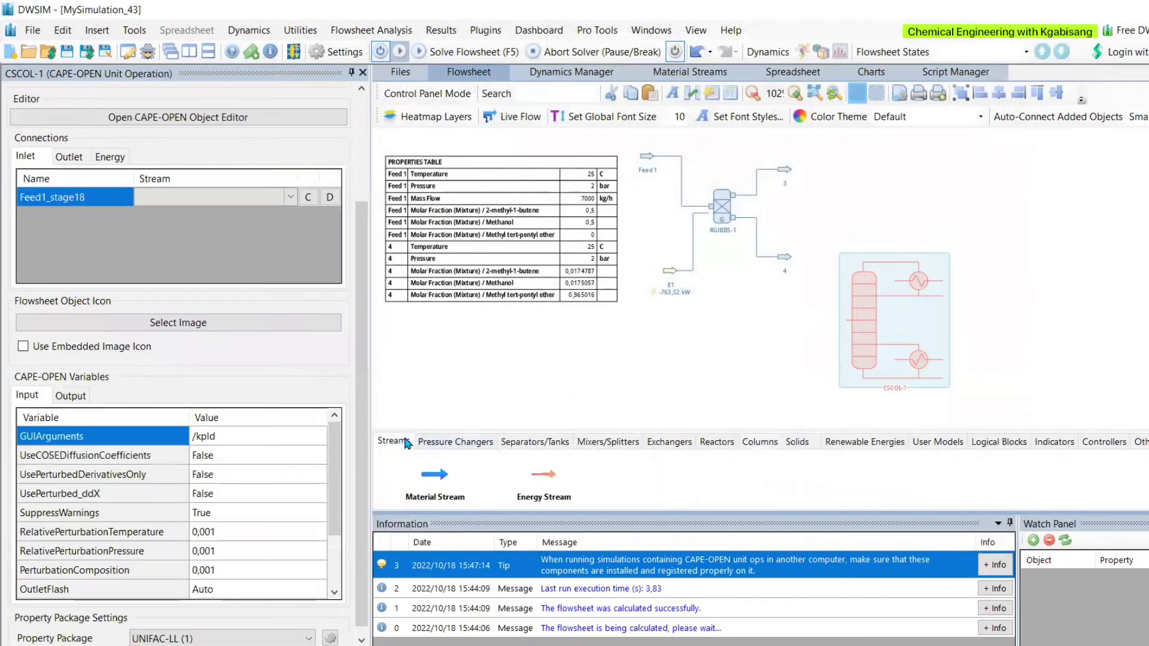
Add top and bottom outlet streams, connect stream 4 to the stage 18 feed, and re-solve.
left_click_drag(432, 479, 995, 231)
left_click_drag(432, 476, 1010, 419)
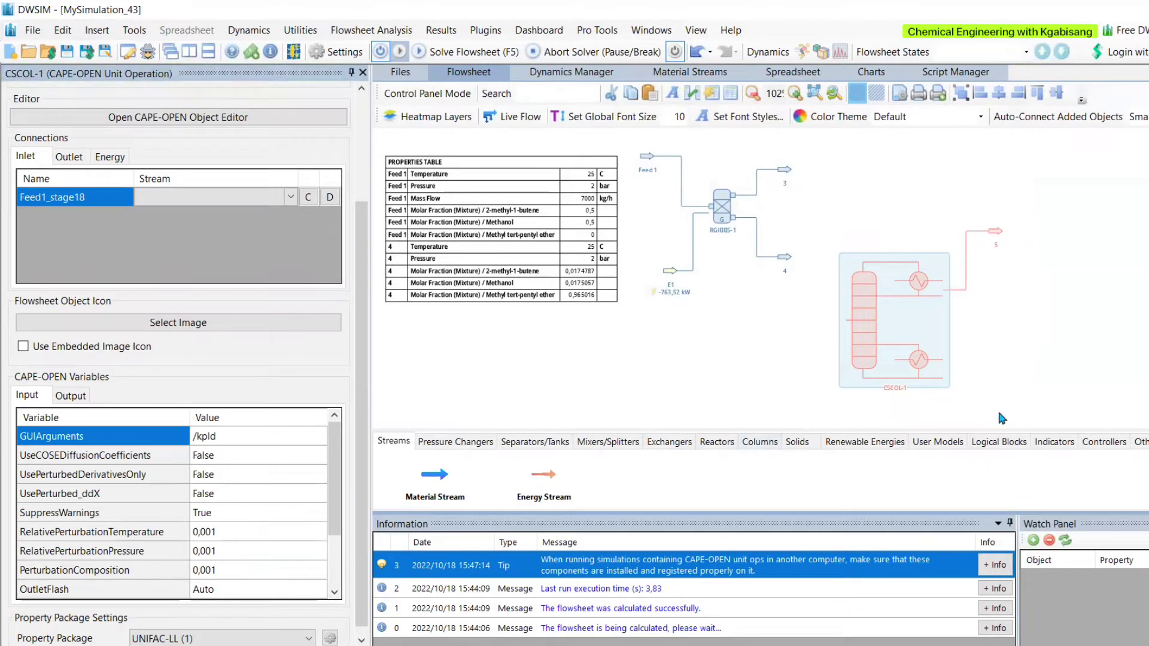
left_click(69, 156)
left_click(264, 197)
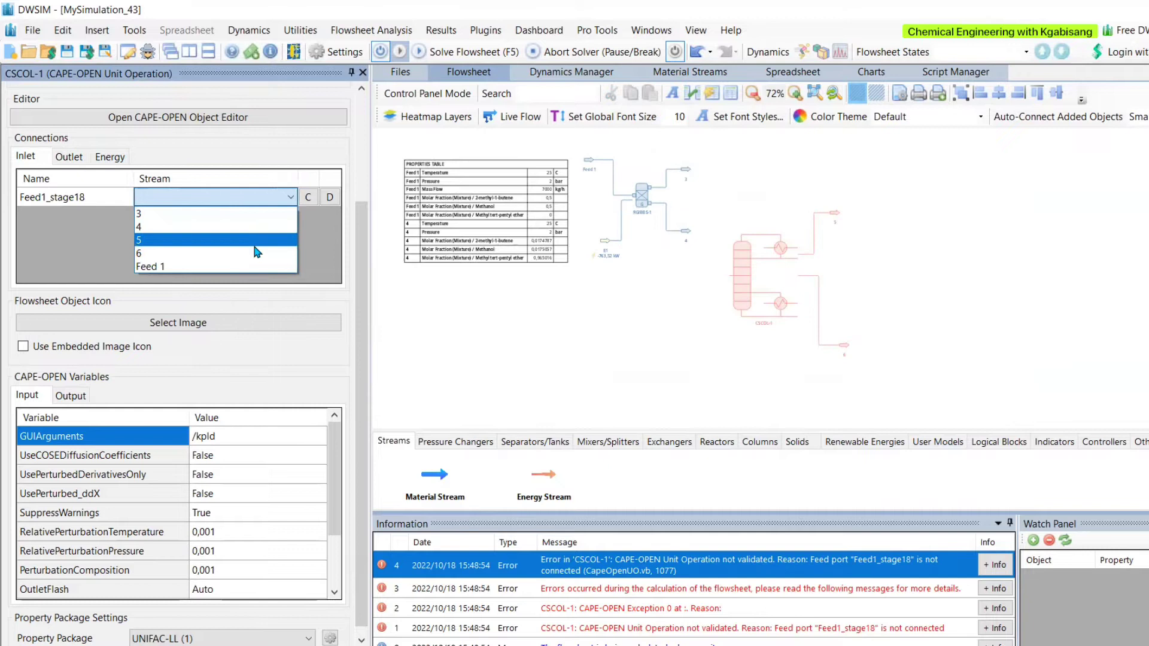
left_click(263, 227)
key("F5")
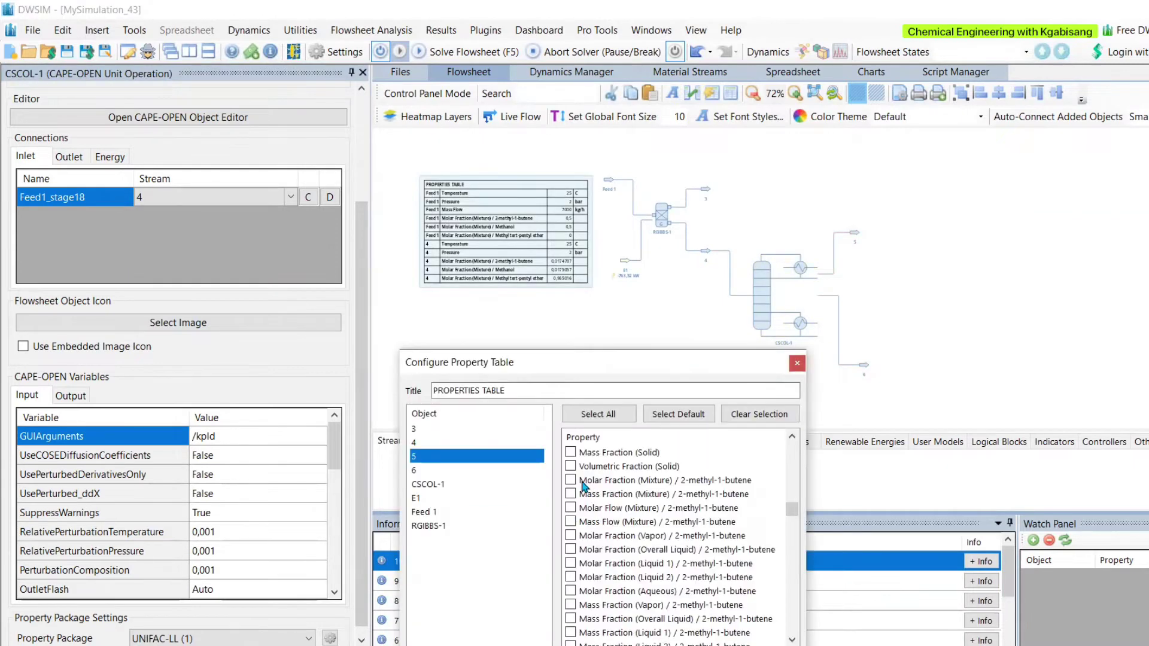
Include stream 6's molar fractions in the property table and close the setup.
scroll(570, 527, "down", 5)
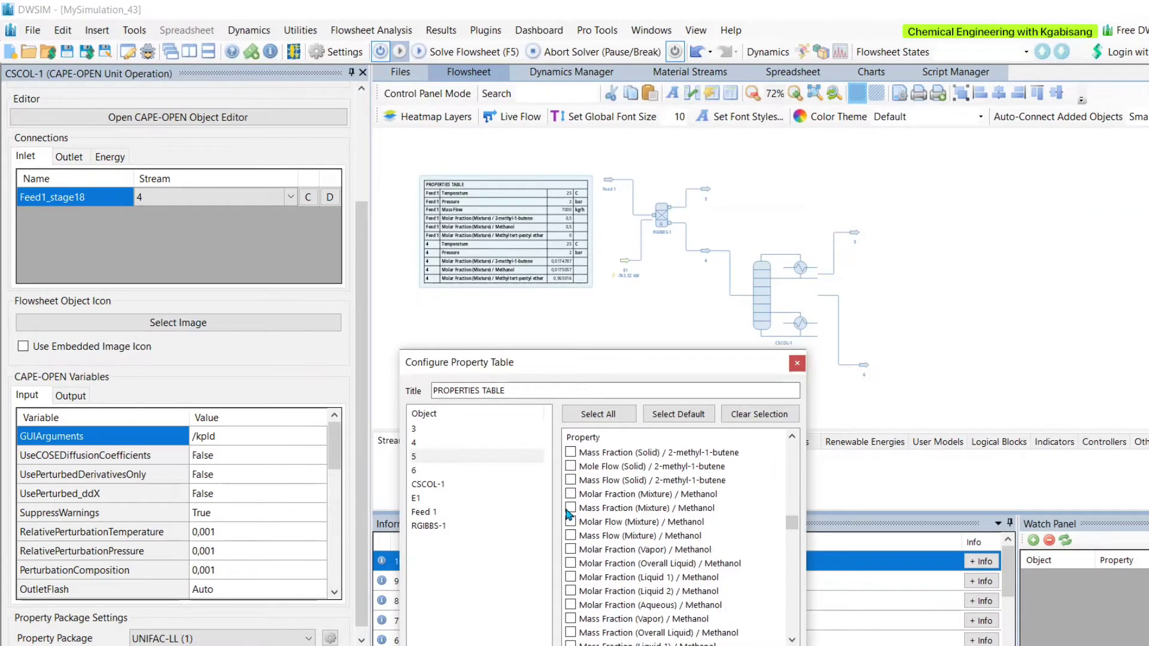
mouse_move(792, 522)
left_mouse_down()
mouse_move(784, 552)
mouse_move(796, 524)
mouse_move(795, 537)
left_mouse_up()
left_click(416, 471)
left_click(571, 590)
left_click(797, 363)
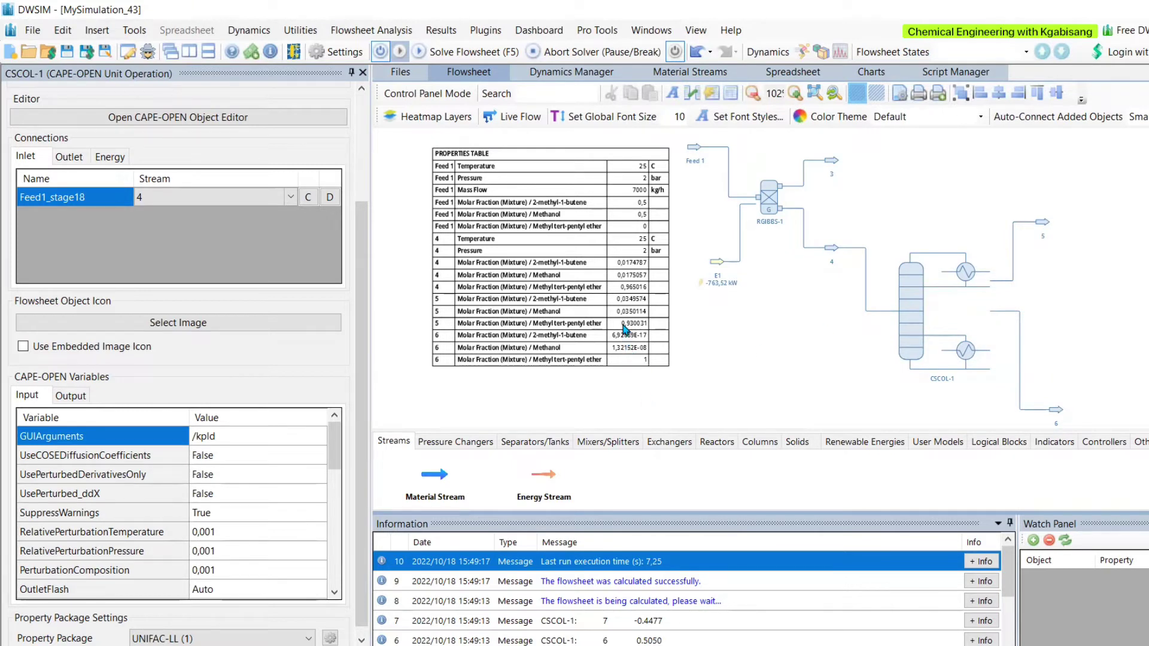
Place a second ChemSep column with 30 stages, Metric units and 2 bar pressure.
left_click(389, 441)
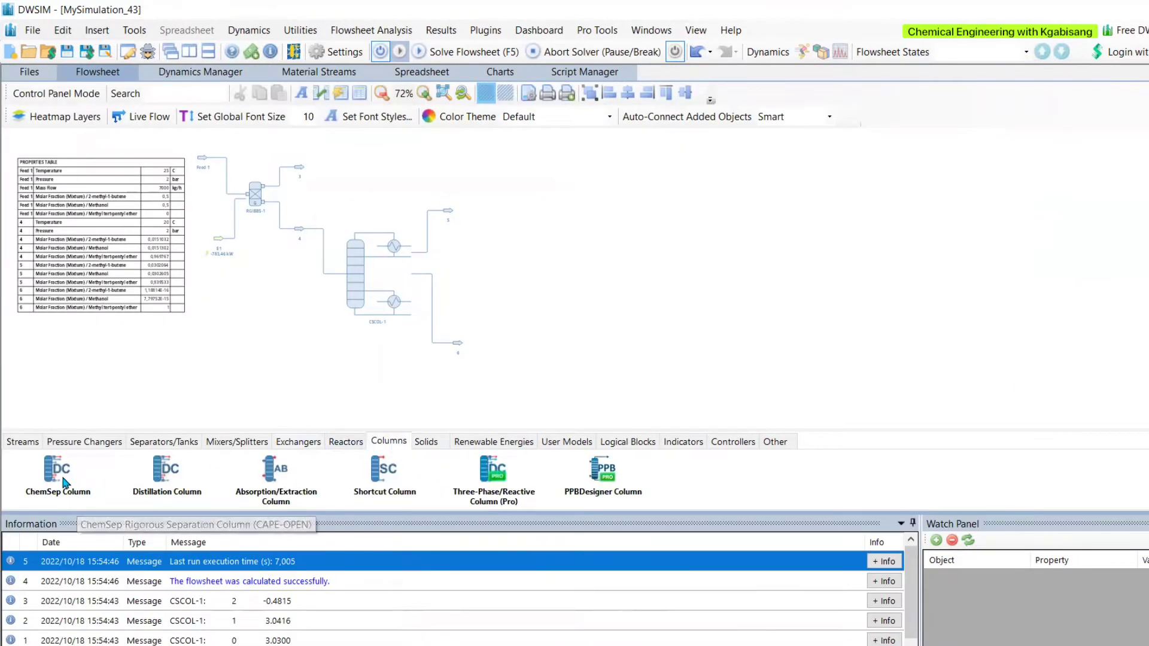
left_click_drag(63, 473, 538, 332)
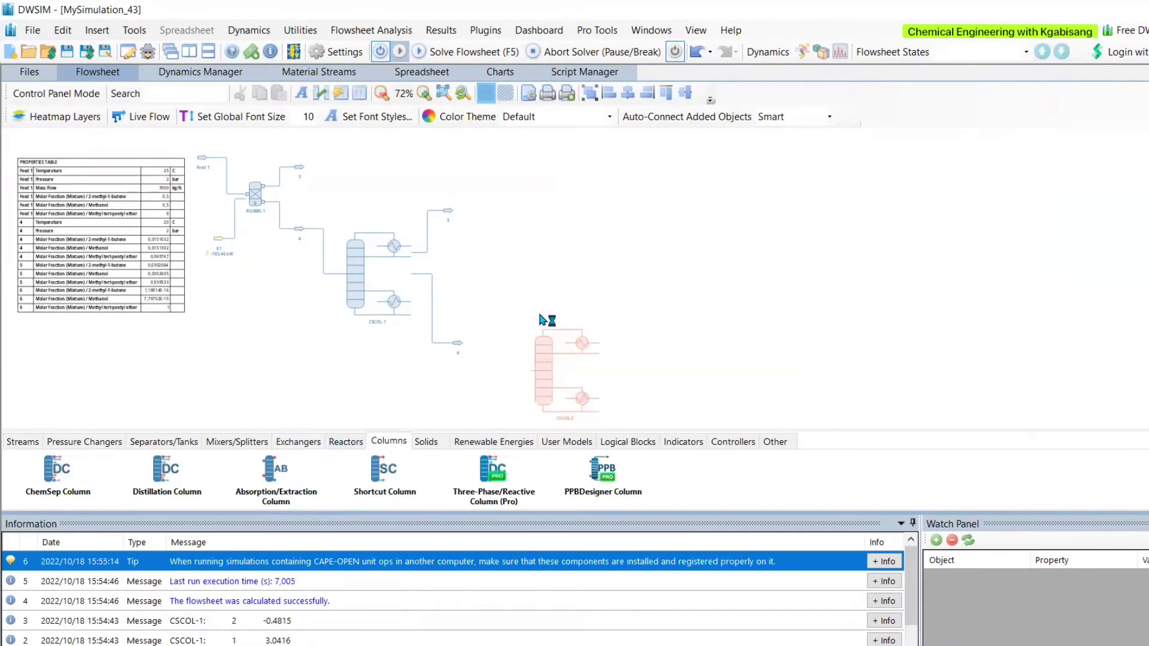
double_click(672, 271)
type("30")
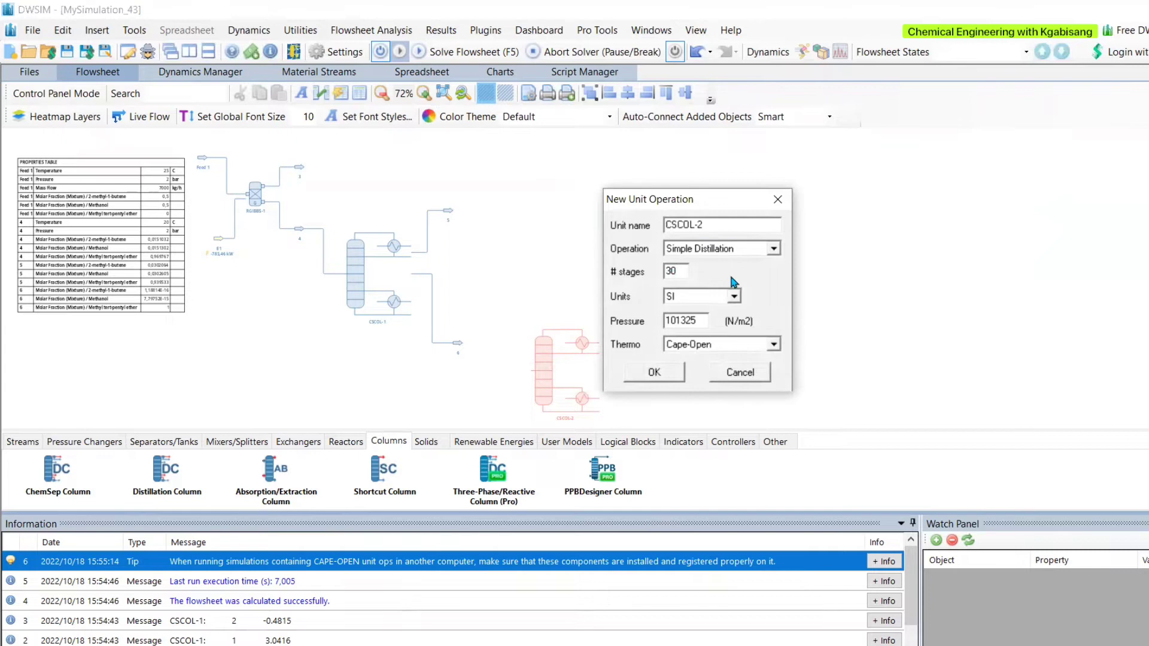
left_click(734, 296)
left_click(690, 318)
double_click(690, 321)
type("2")
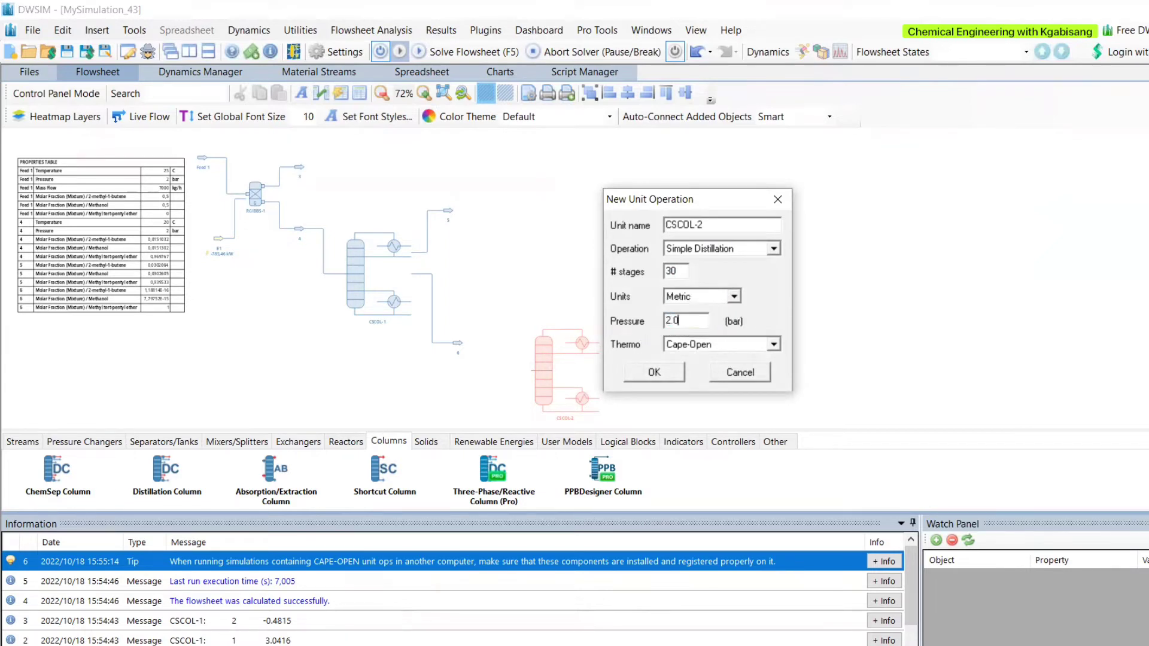
left_click(774, 344)
left_click(691, 381)
left_click(669, 374)
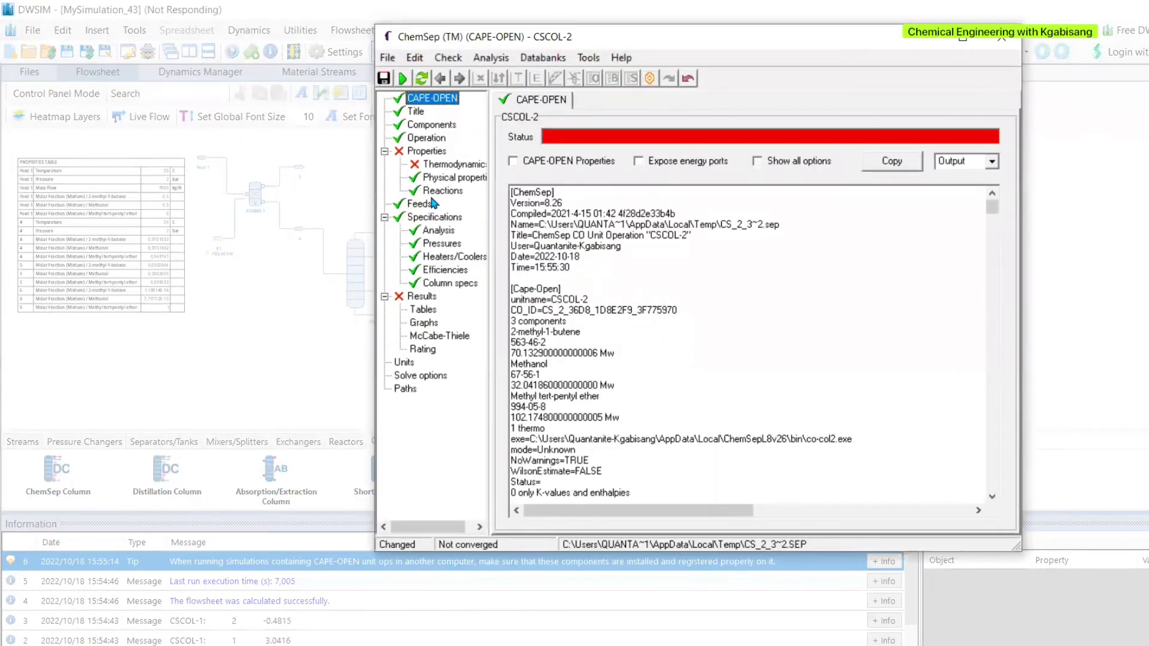
Set DECHEMA K-values, UNIFAC activity, Antoine vapour pressure and an enthalpy model.
left_click(439, 154)
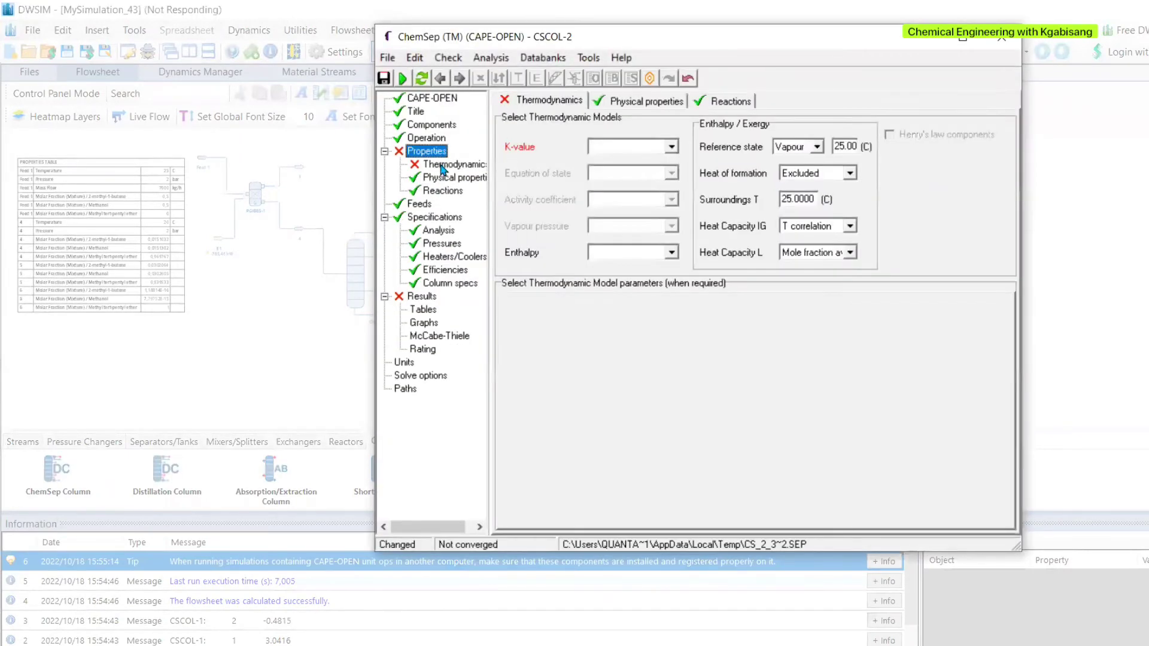
left_click(671, 147)
left_click(660, 180)
left_click(672, 199)
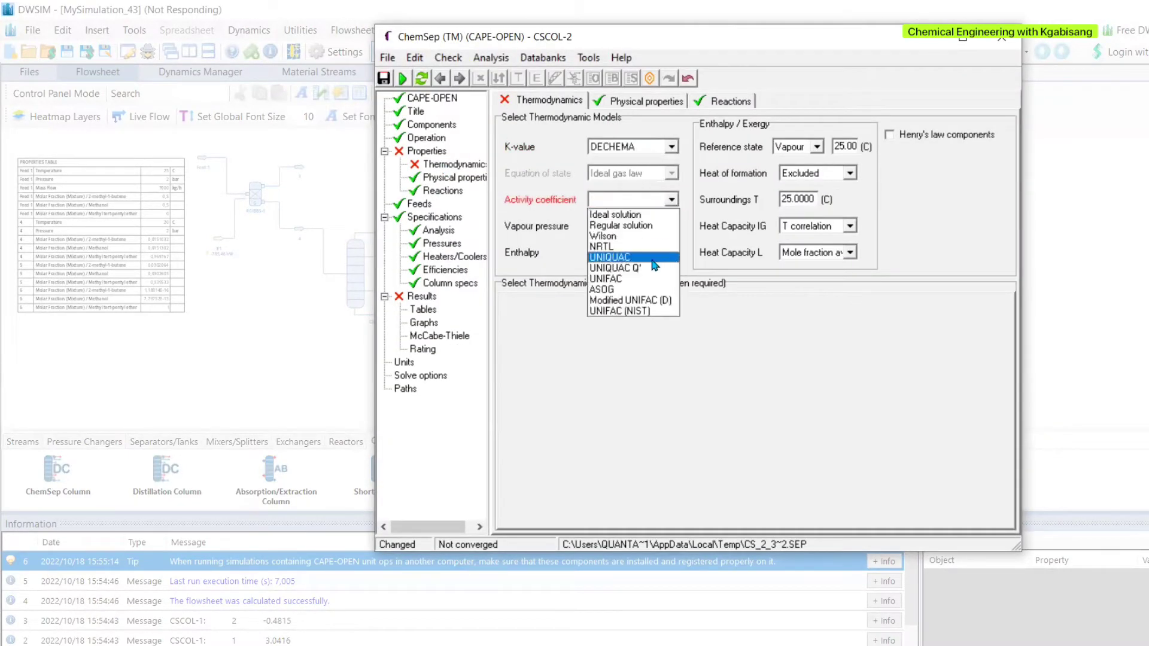
left_click(656, 279)
left_click(665, 227)
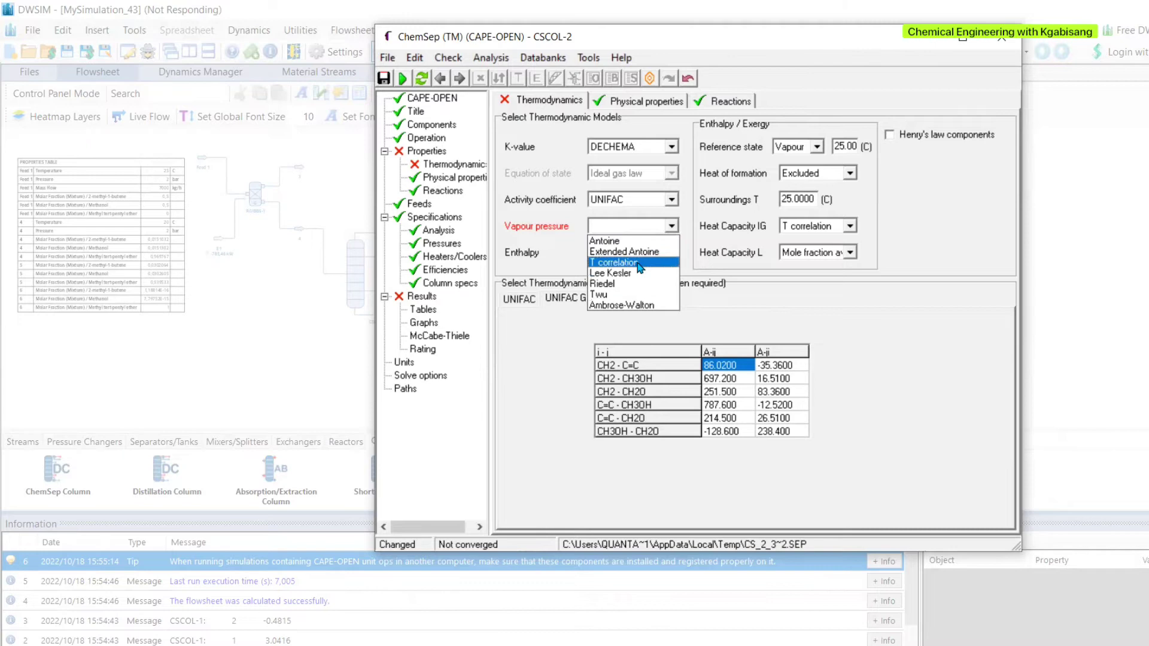
left_click(635, 240)
left_click(664, 252)
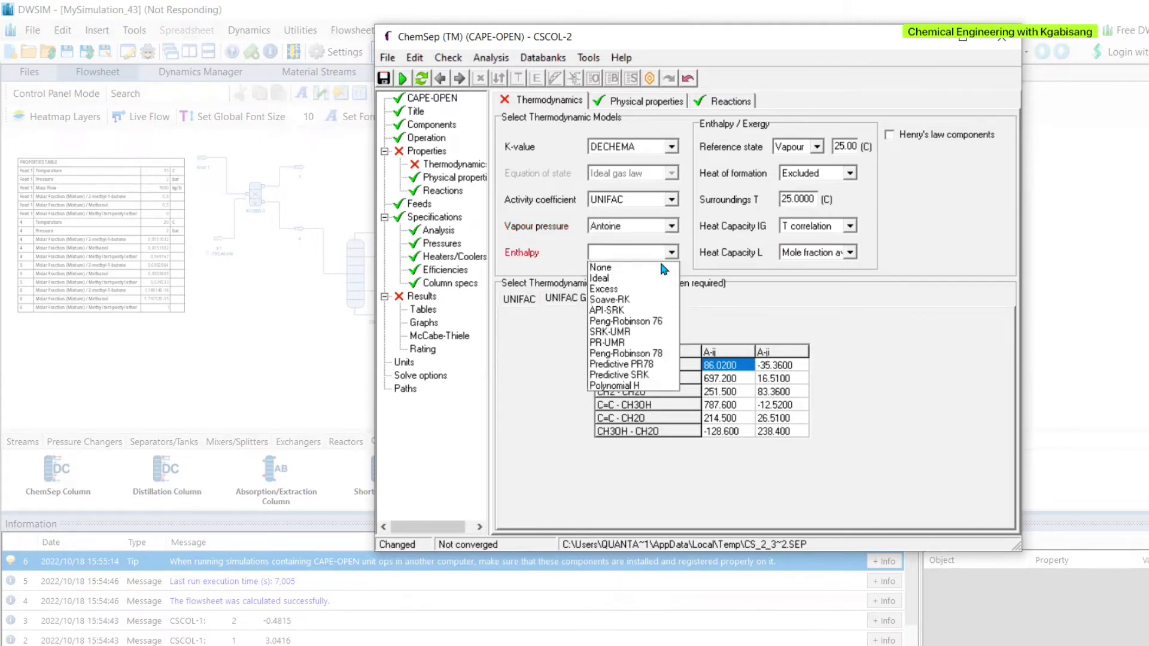
left_click(604, 289)
Check the column pressure specifications, then close the editor saving the column input.
left_click(449, 246)
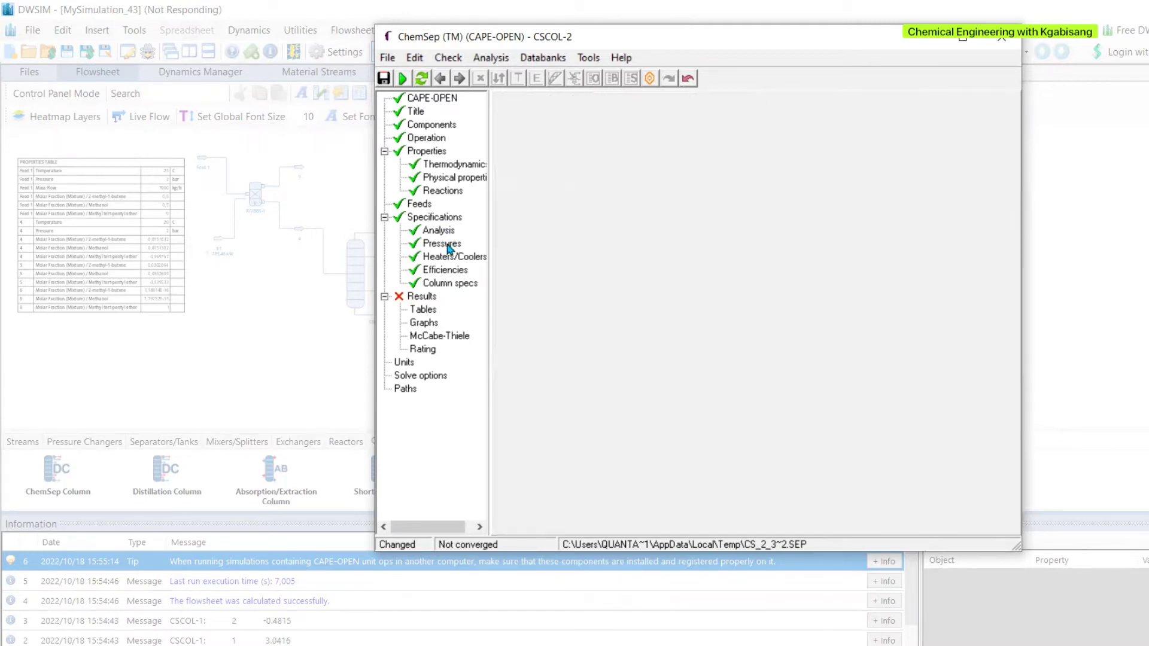
left_click(1002, 37)
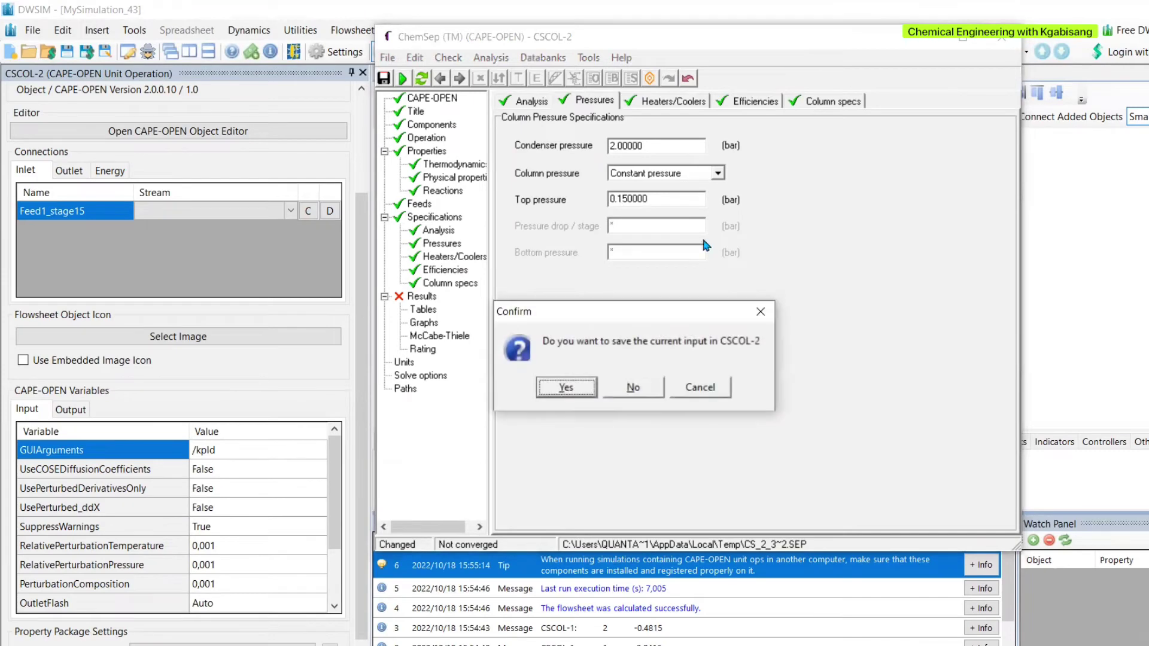
left_click(566, 388)
Add two material streams, one above and one below the second column.
left_click(411, 442)
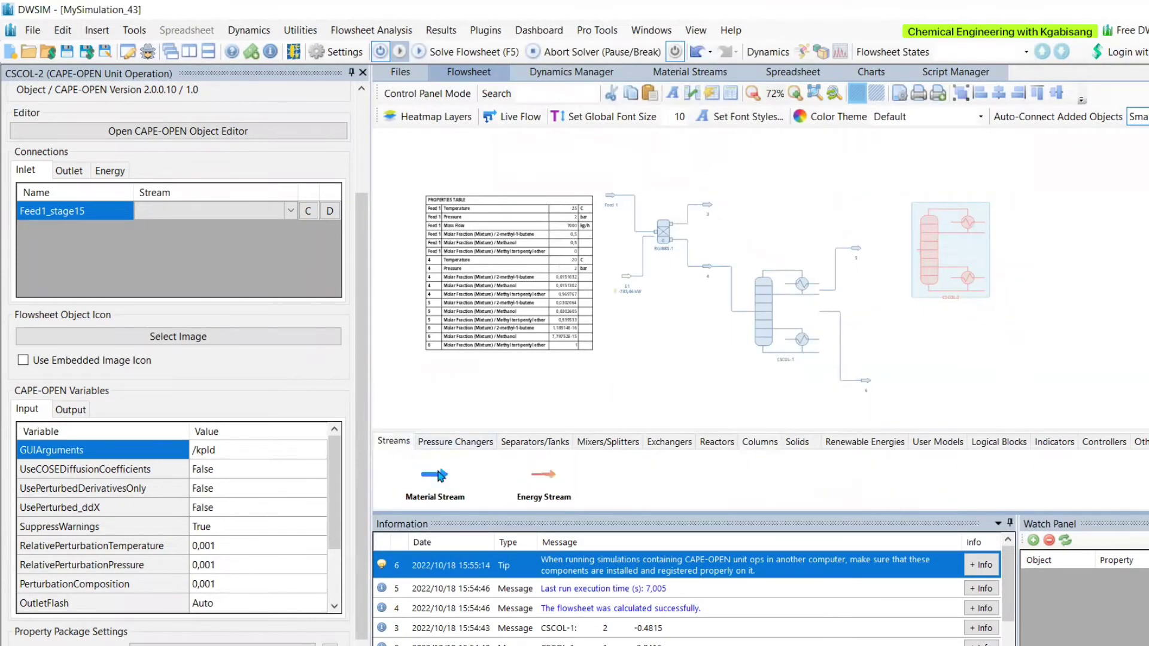
left_click_drag(441, 476, 1018, 159)
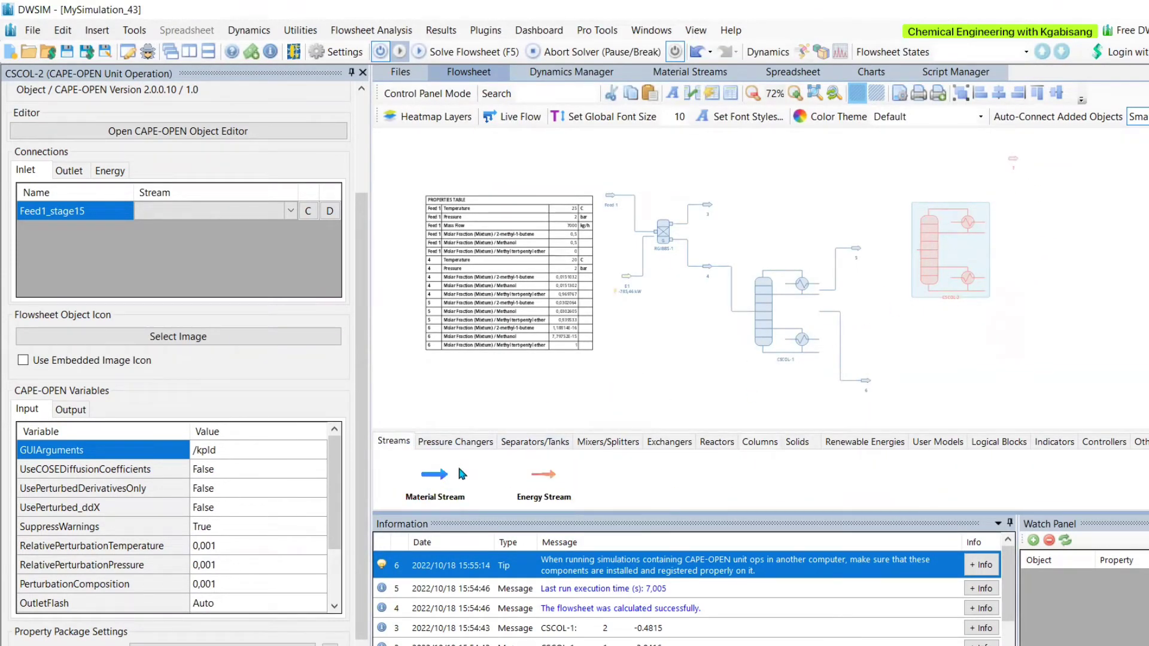
left_click_drag(462, 474, 1028, 385)
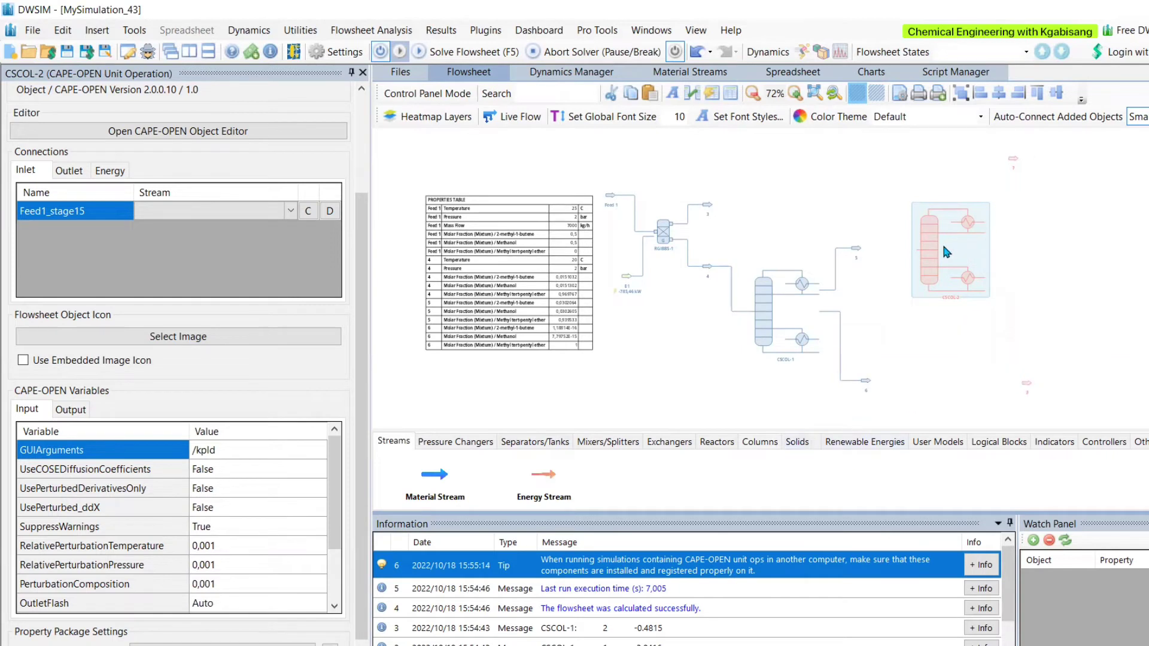
Feed stream 5 into CSCOL-2 at stage 15 and bring up the bottom product choices.
left_click(290, 210)
left_click(221, 254)
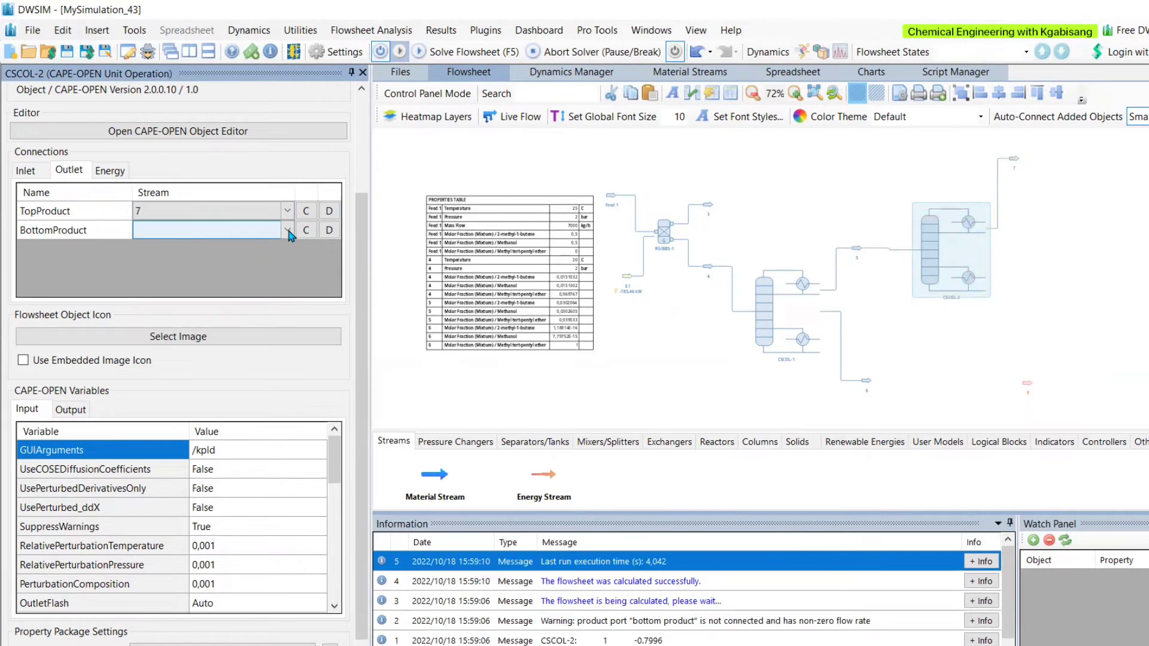
left_click(288, 230)
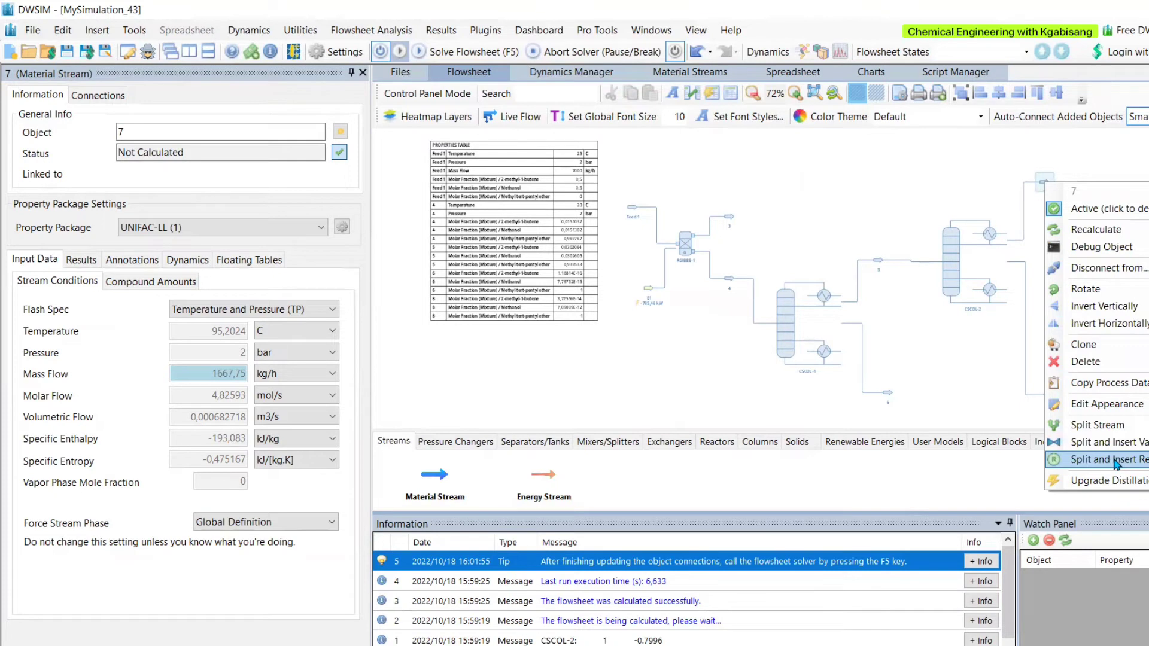
Insert a recycle into stream 7 and place a stream mixer on the flowsheet.
left_click(1115, 459)
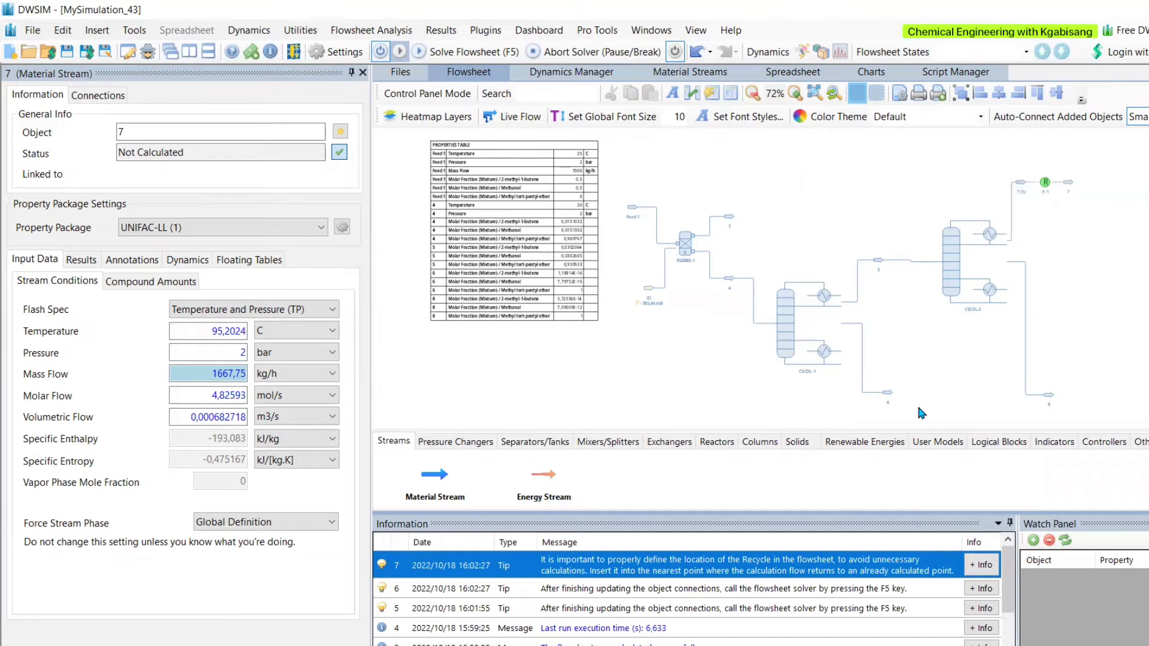
left_click(608, 441)
left_click_drag(429, 470, 809, 174)
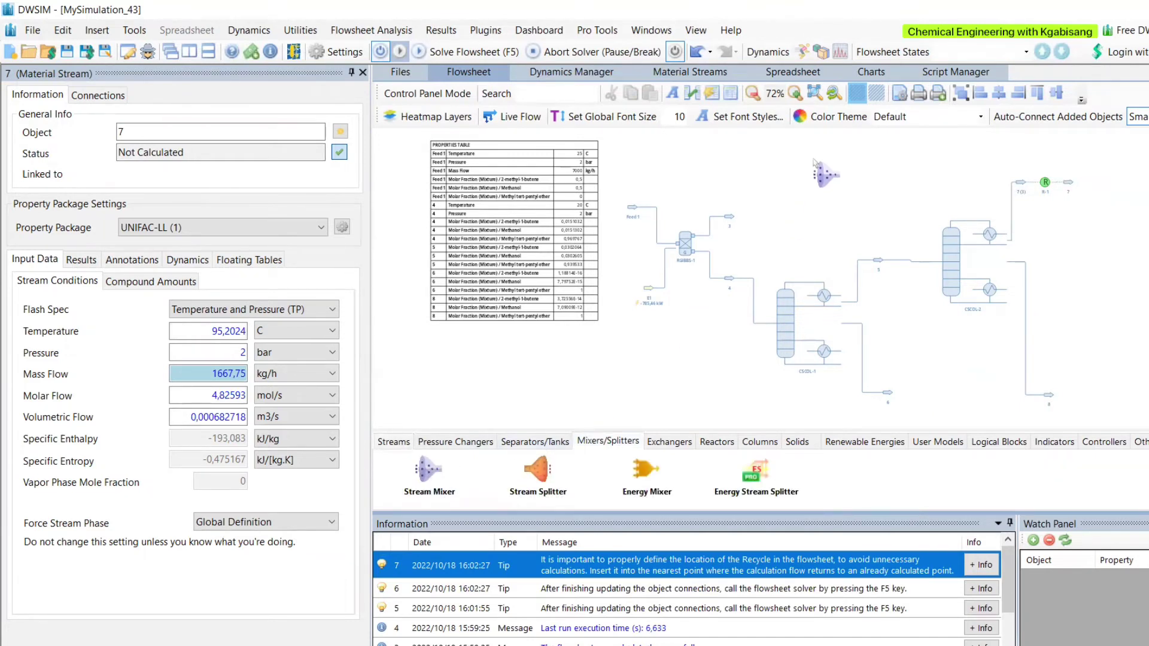
Connect a second inlet stream to mixer MIX-1, then solve the flowsheet and dismiss the error.
left_click(810, 172)
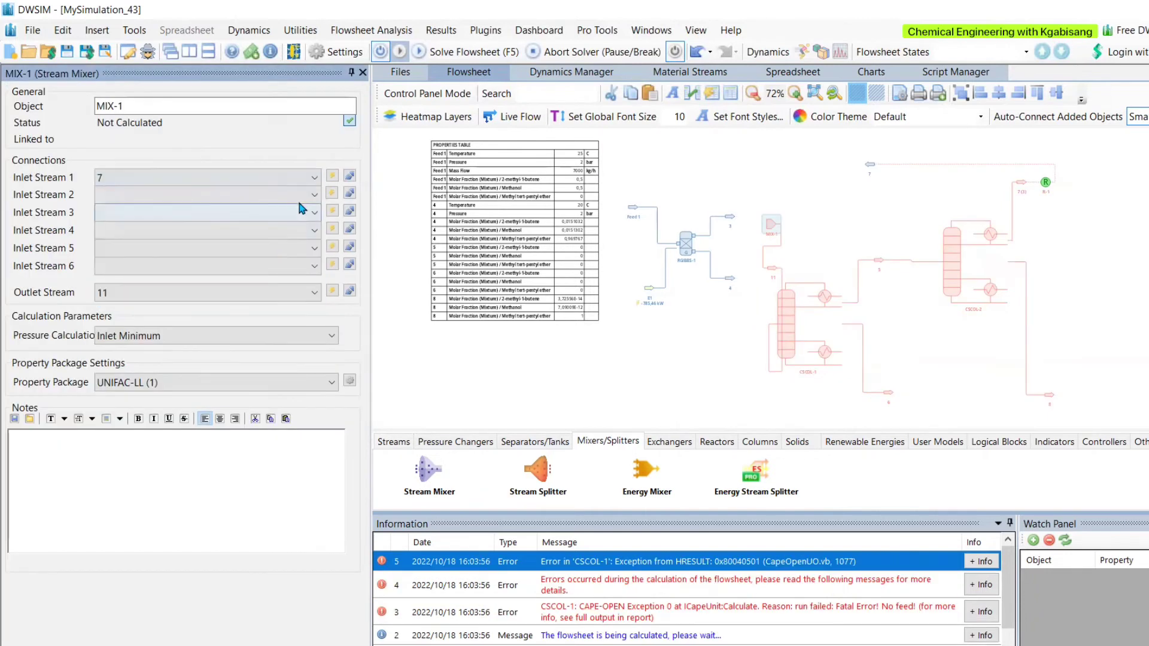
left_click(315, 195)
left_click(150, 234)
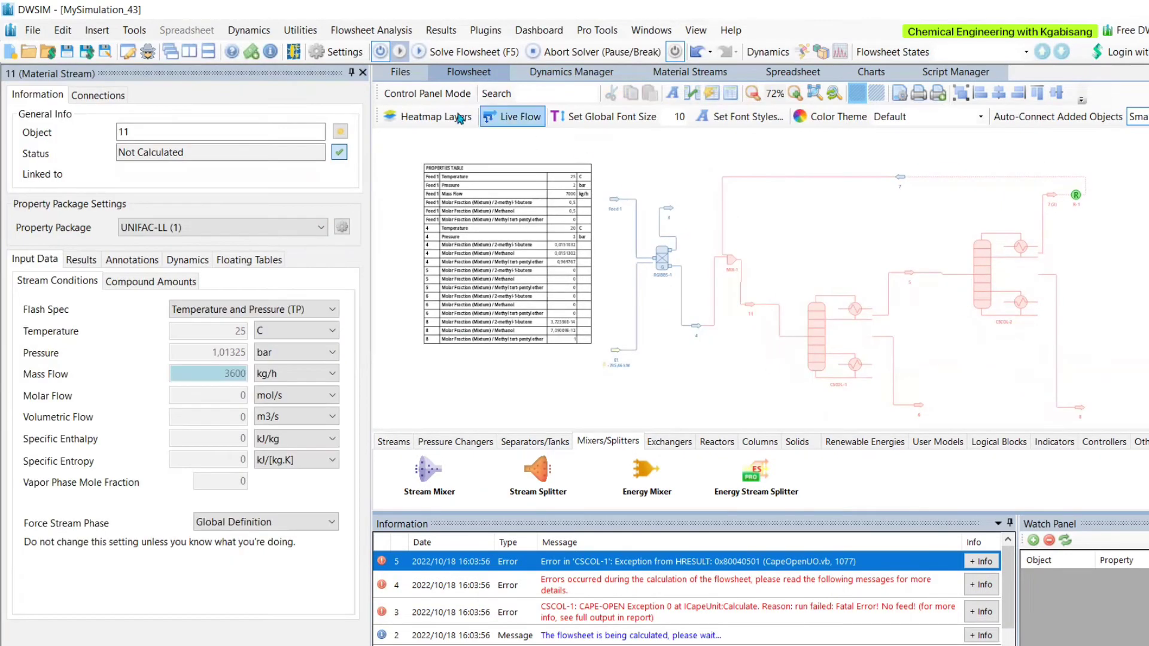
left_click(447, 51)
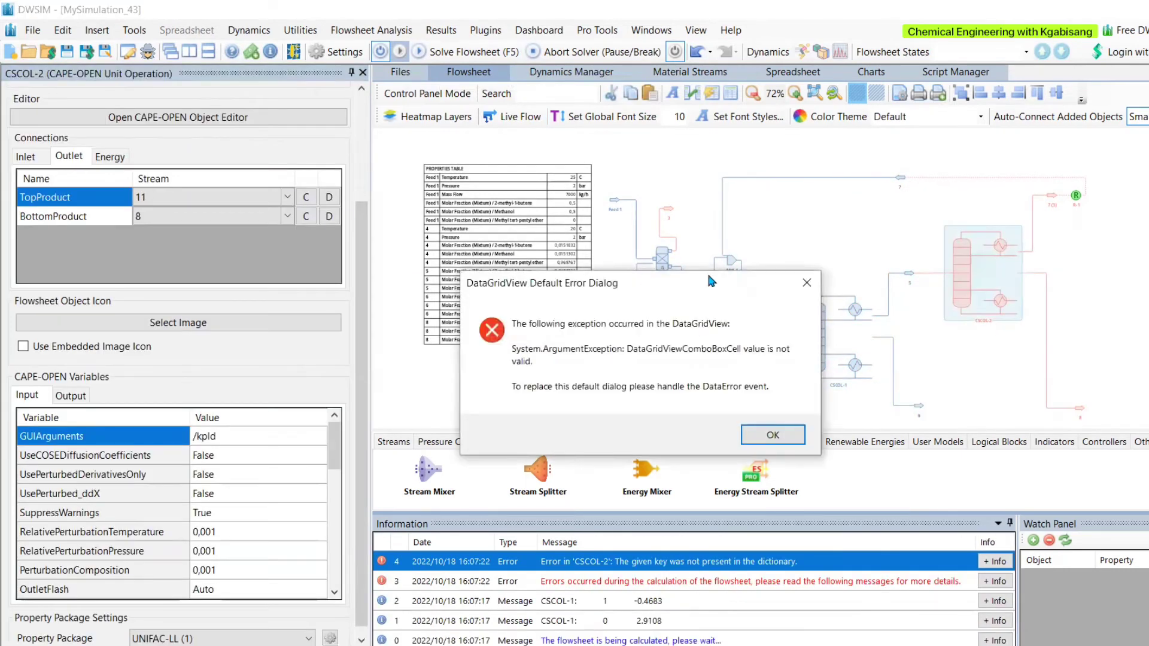
left_click(778, 433)
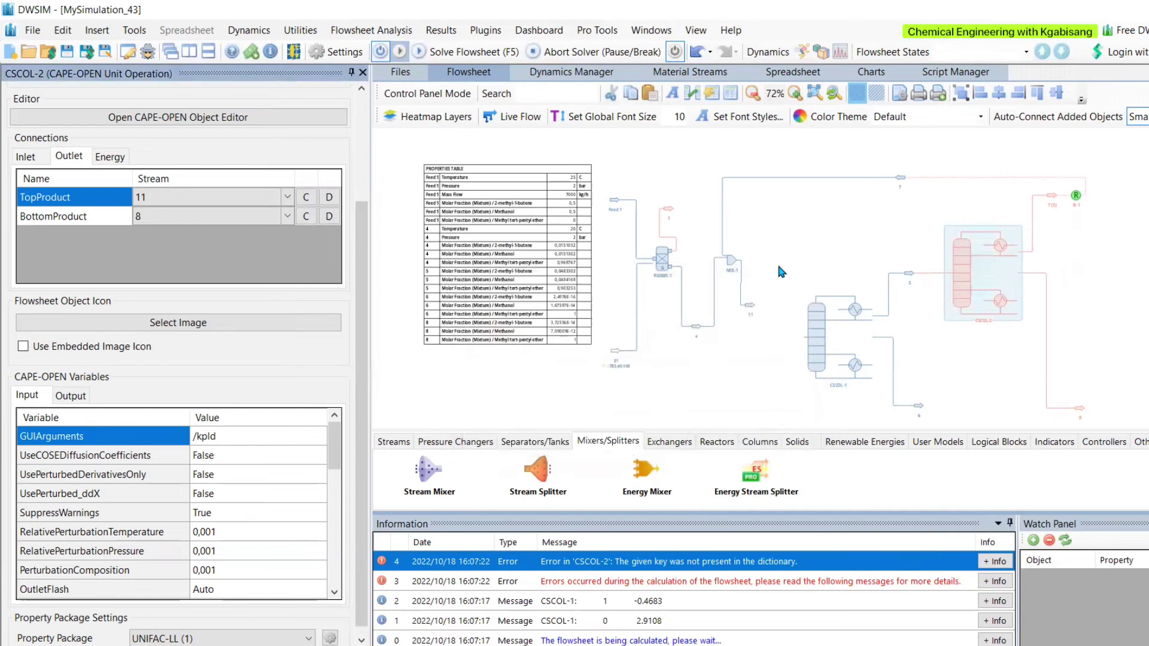
Delete stream 11 from the flowsheet.
left_click(802, 293)
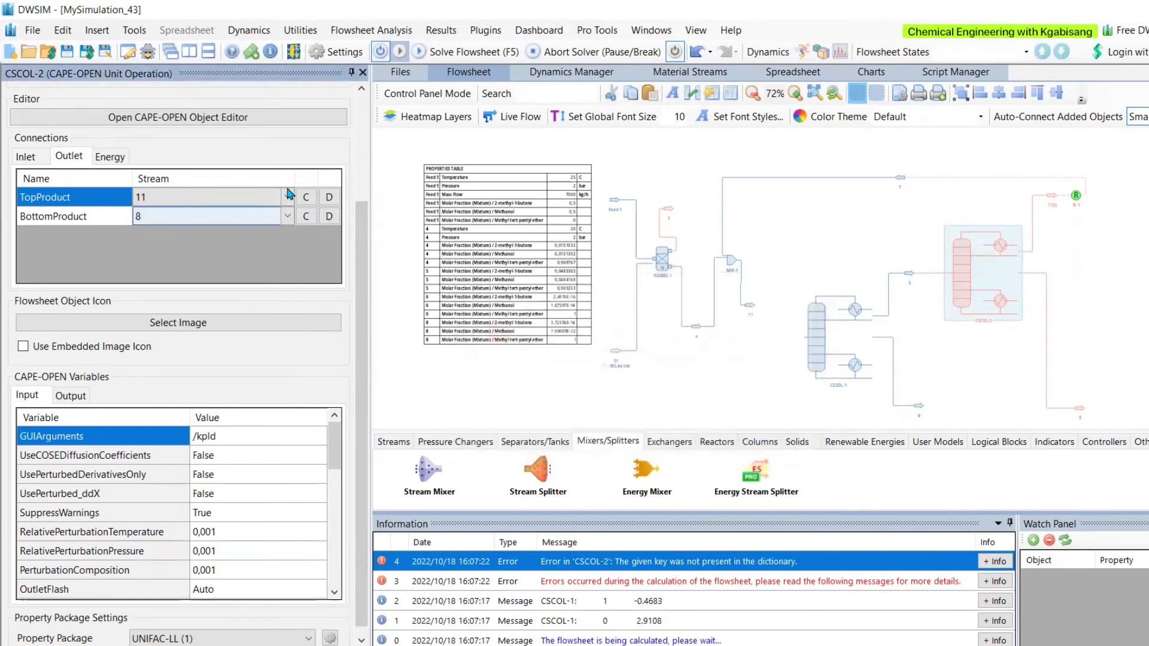
right_click(771, 364)
left_click(794, 501)
Rename the stream to Bottom 2 and set Feed 2 as CSCOL-1's inlet.
type("tom 2")
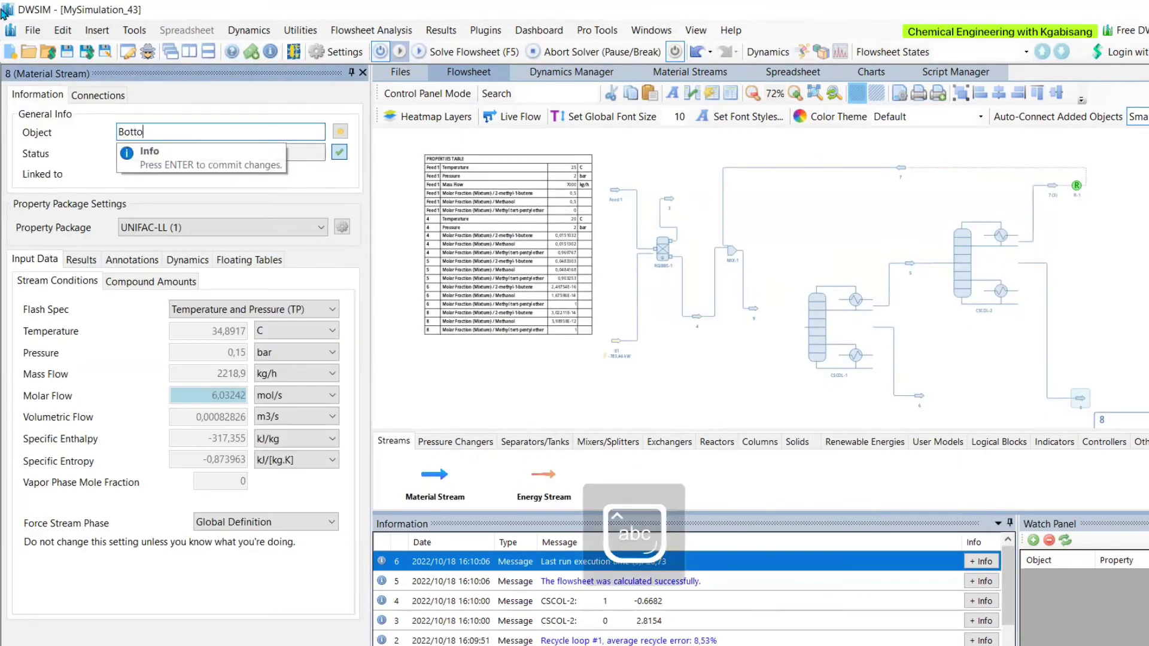
key("Return")
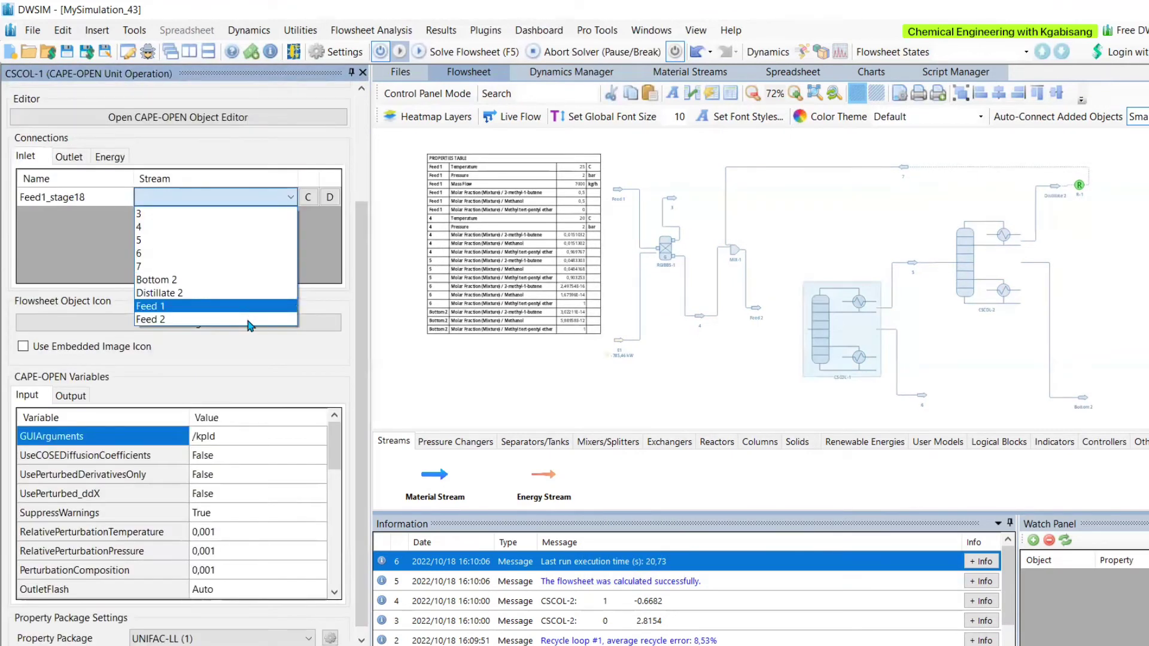
left_click(179, 307)
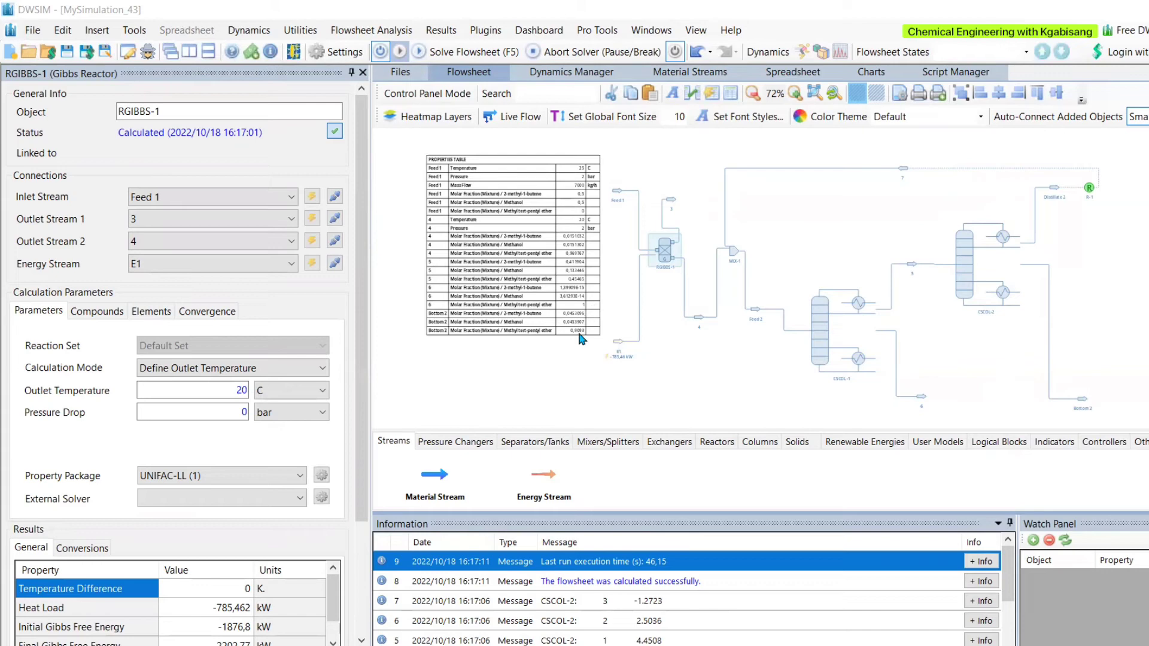
Close the reactor, Bottom 2 stream and remaining object editor panels.
left_click(363, 73)
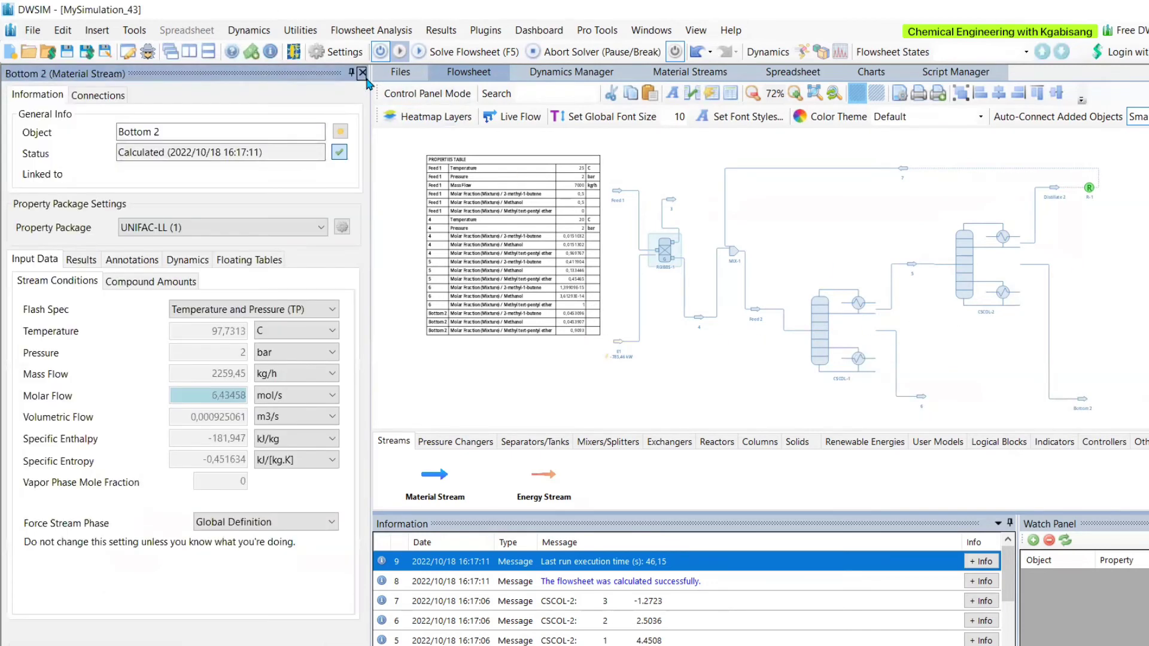
left_click(363, 73)
left_click(362, 72)
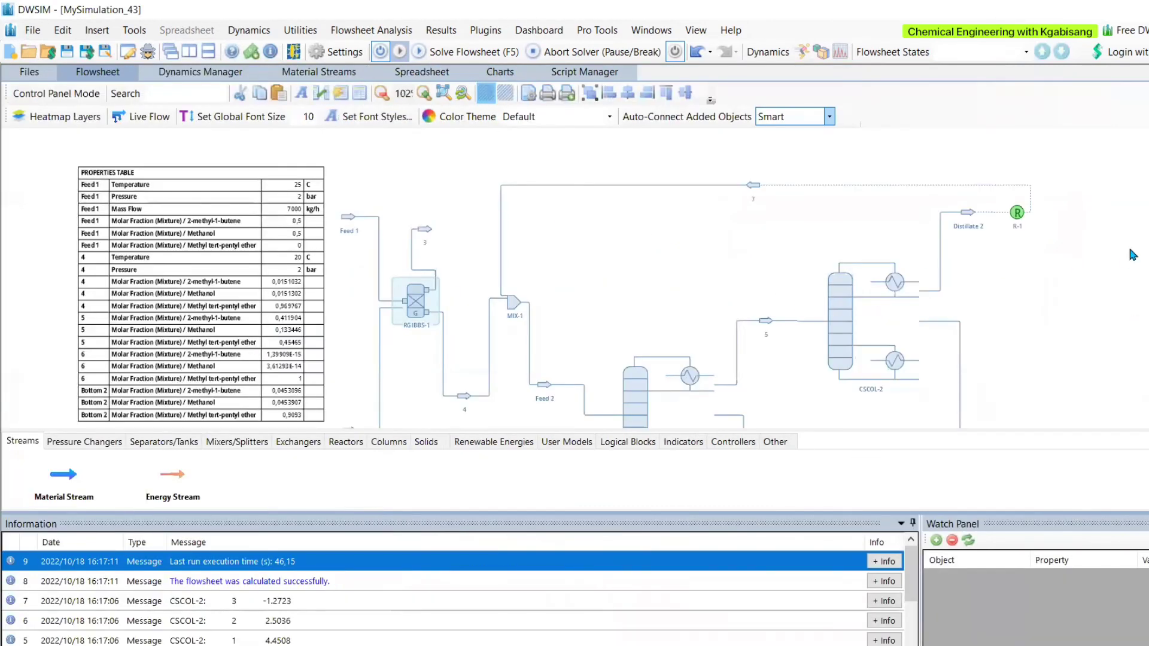